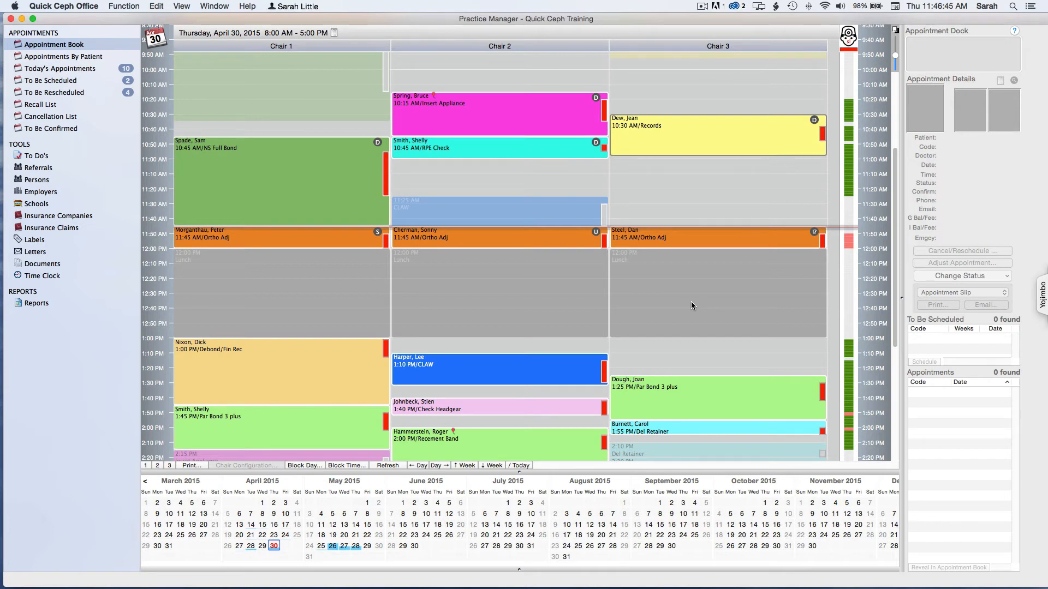
Step: Sign in the patient of the 11:45 AM Ortho Adj appointment in Chair 3 and confirm the sign-in
right_click(693, 237)
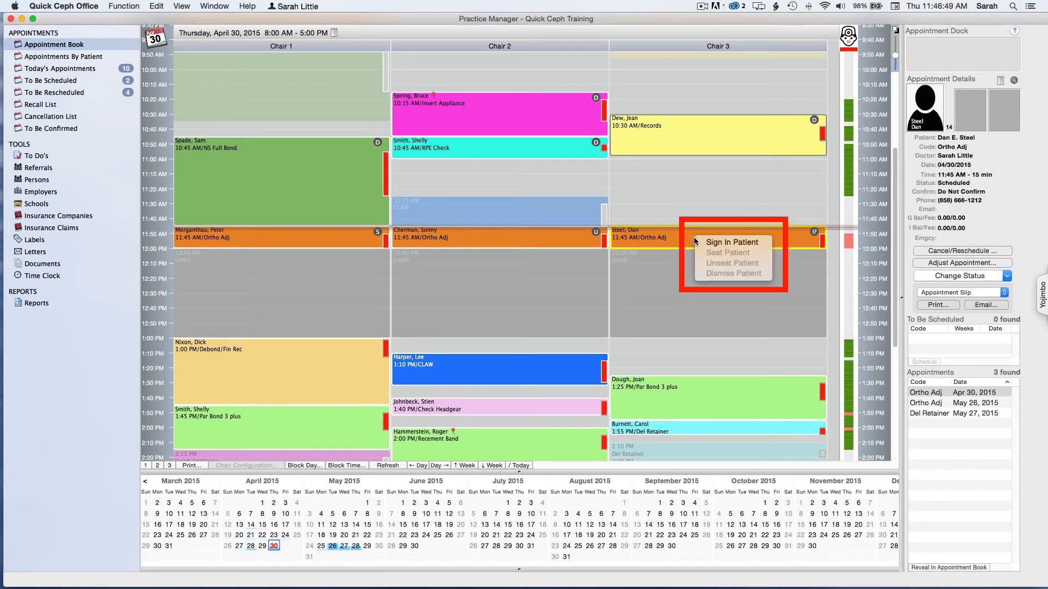
click(687, 241)
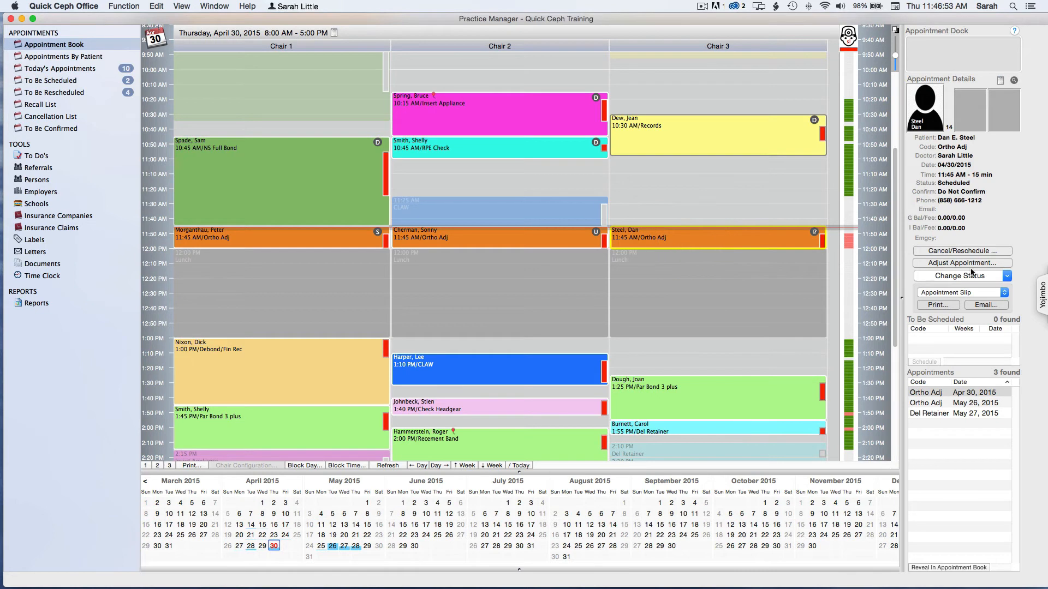
click(1006, 275)
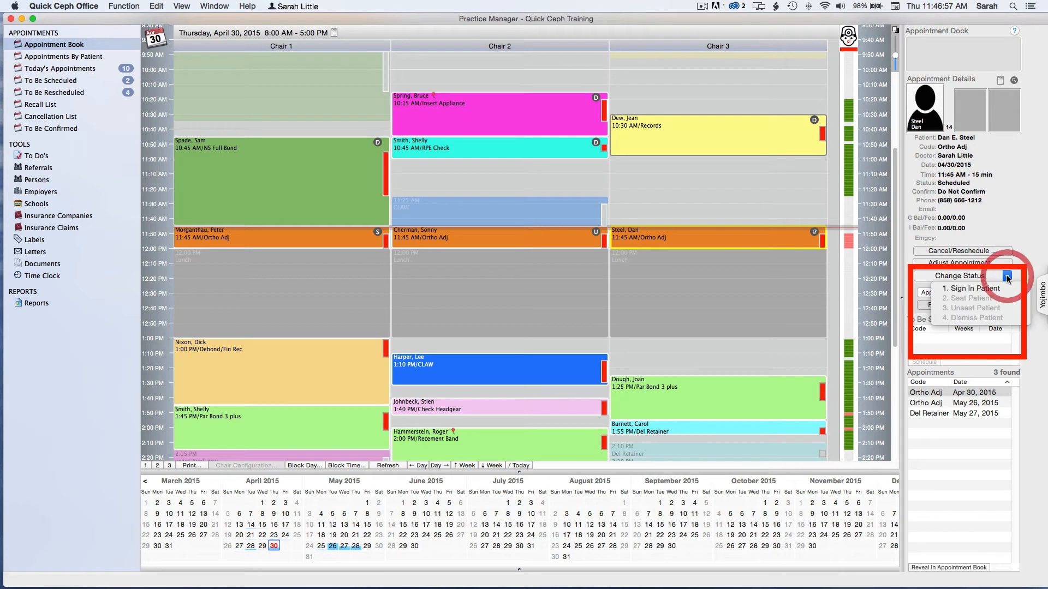
click(974, 289)
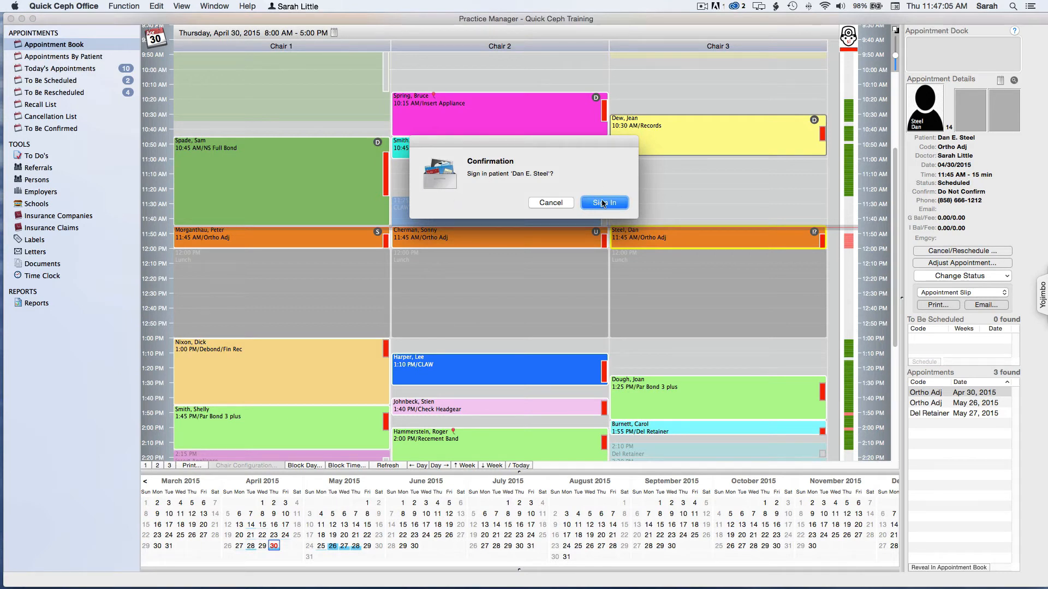
click(602, 204)
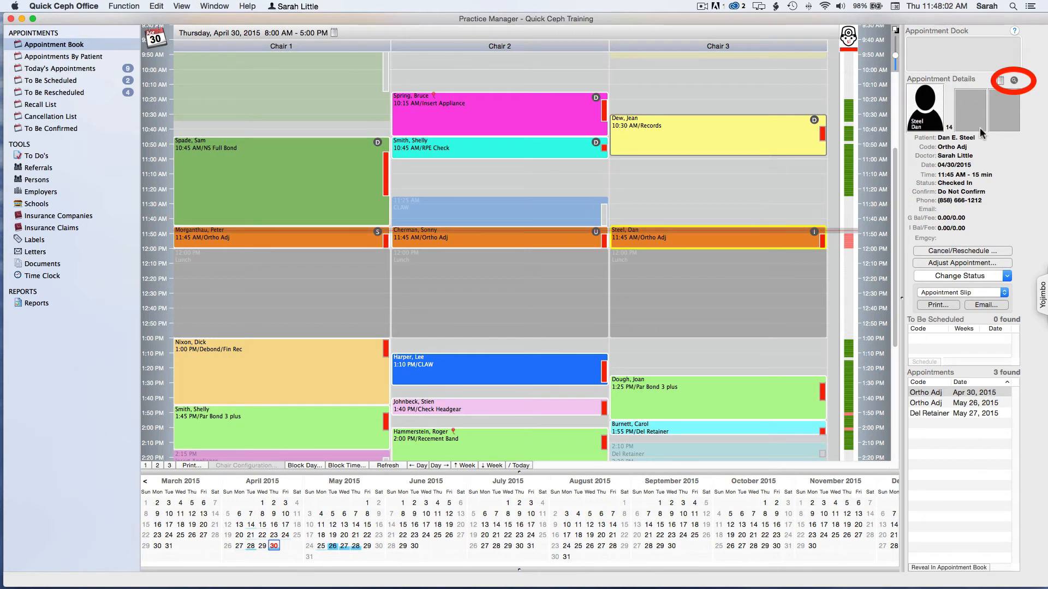
Step: Open the treatment chart in the signed-in patient's record and seat the patient
click(1014, 79)
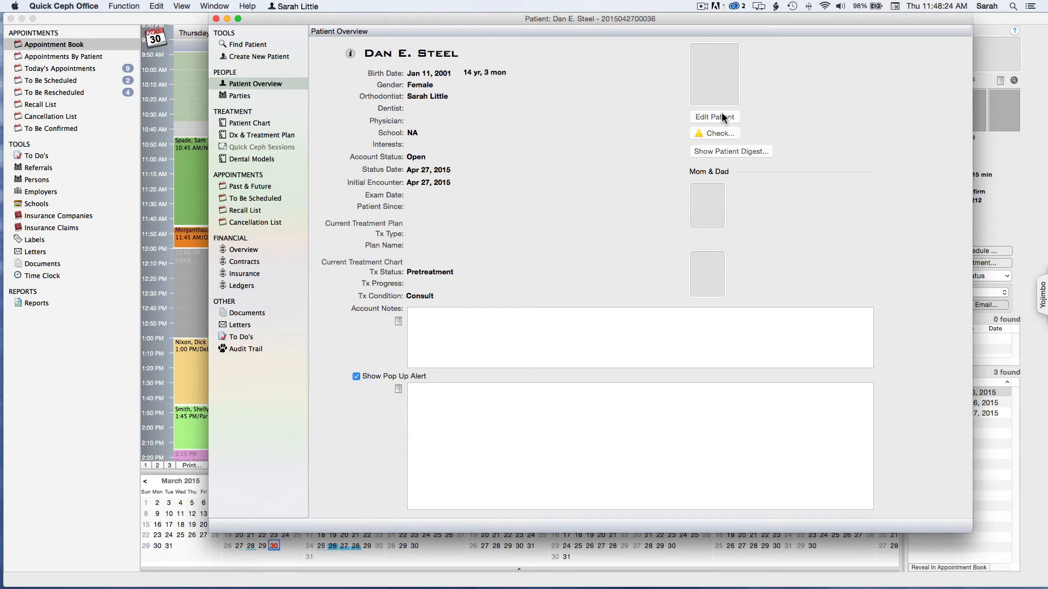
click(254, 125)
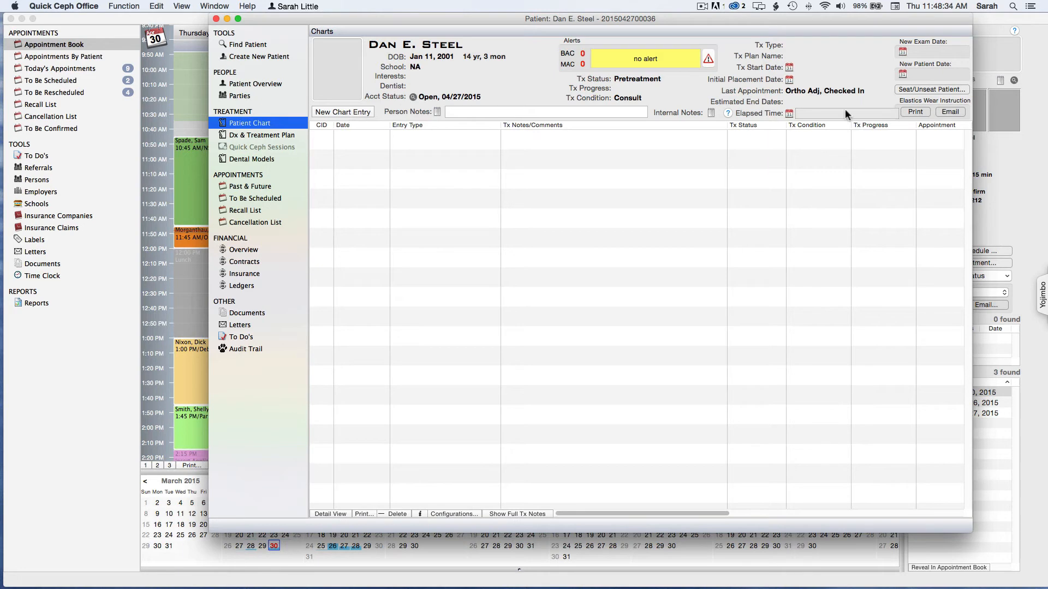
click(935, 88)
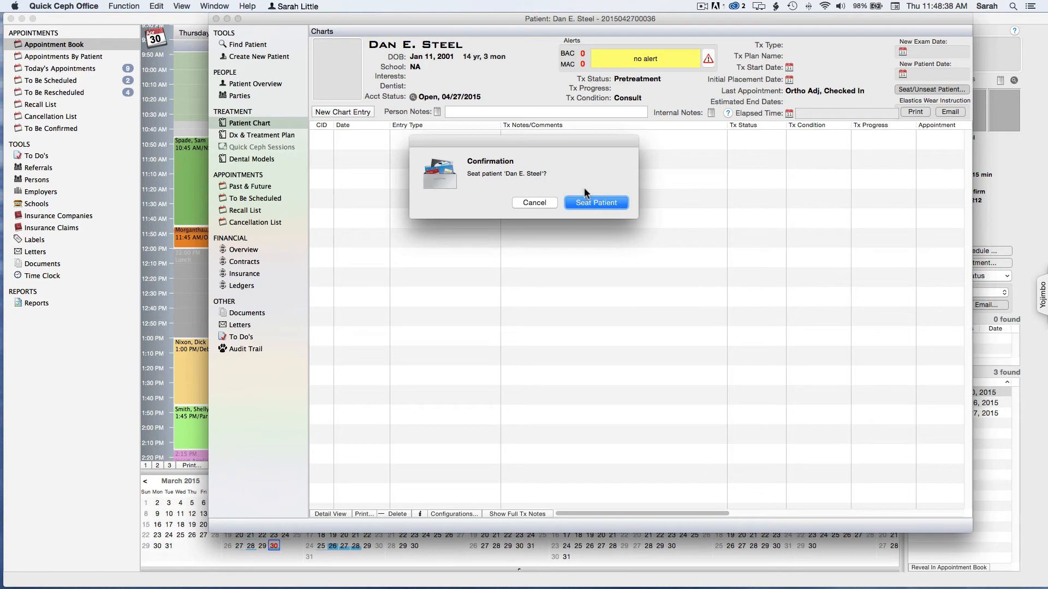
click(593, 203)
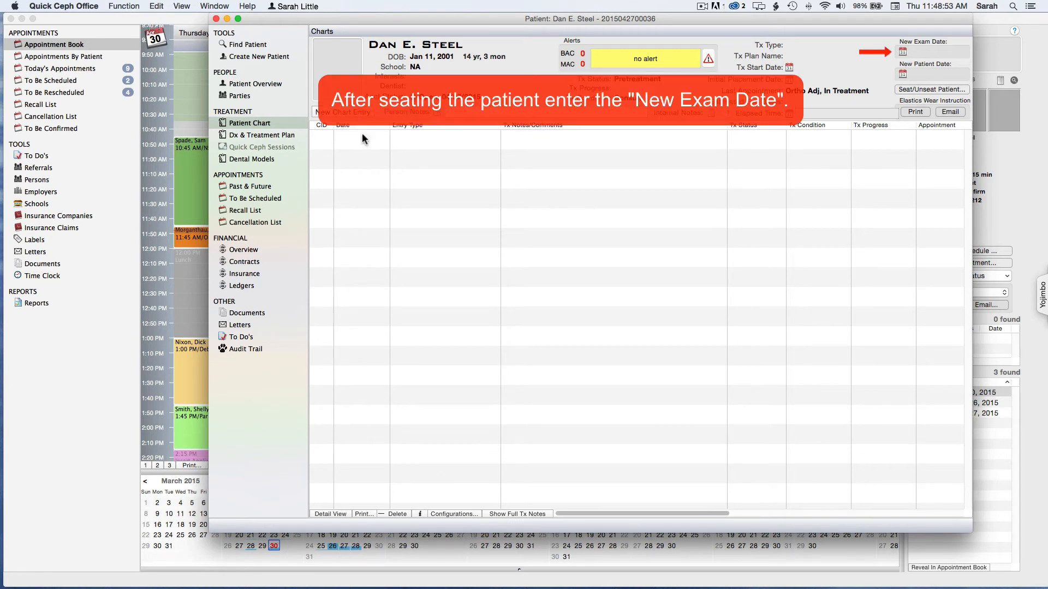
Step: Start a new chart entry with entry type Appointment, treatment status Active and progress On Schedule
click(327, 112)
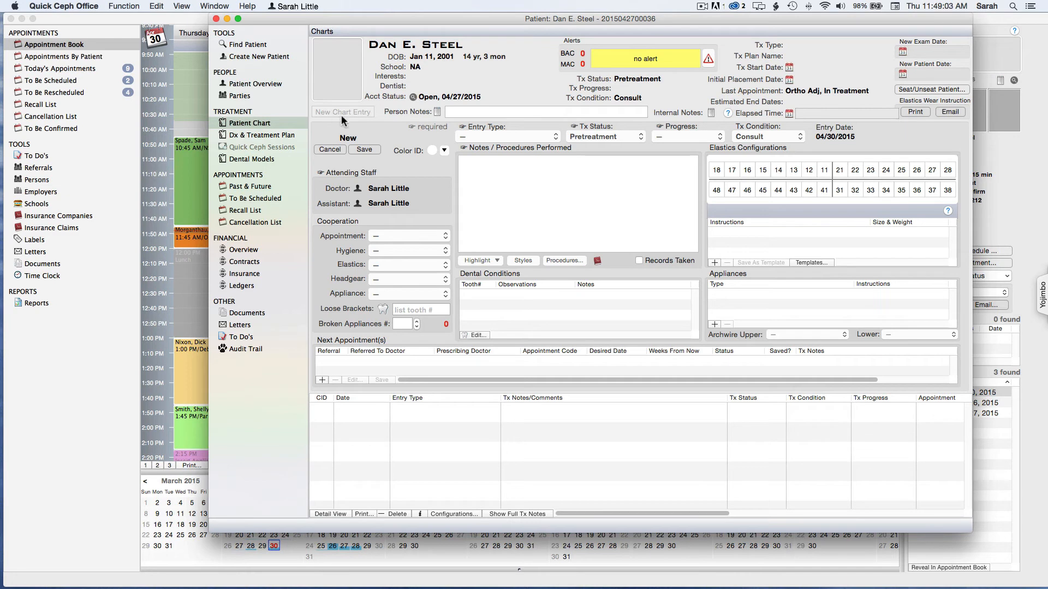
click(557, 137)
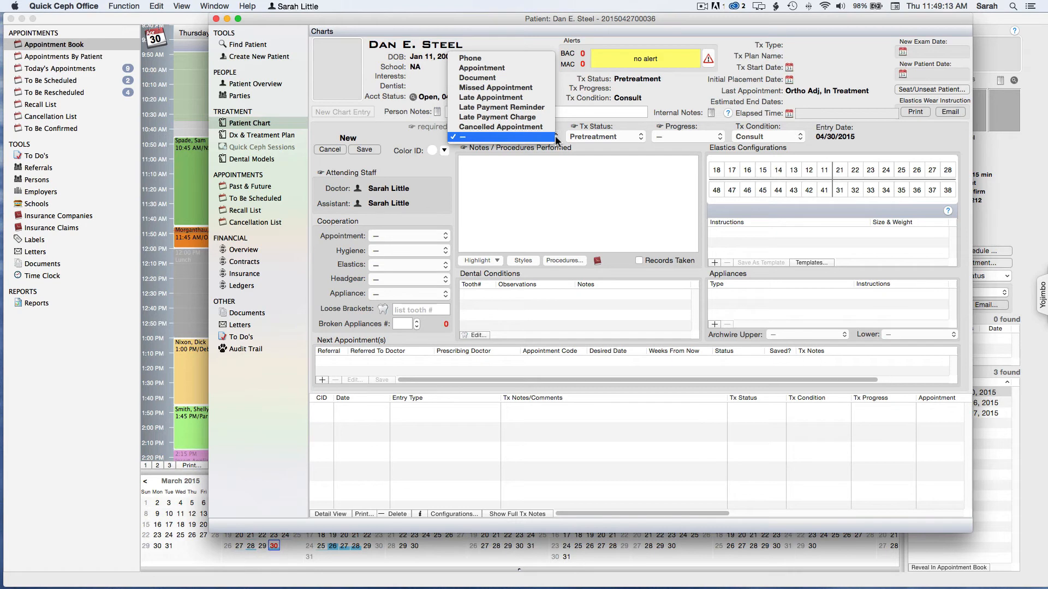
click(507, 68)
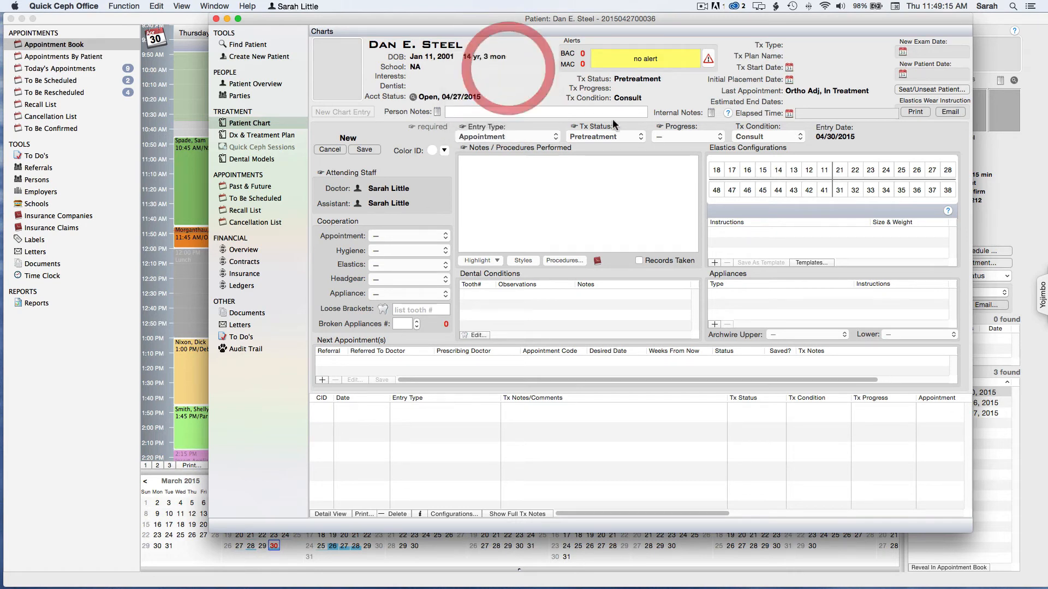
click(610, 136)
click(607, 145)
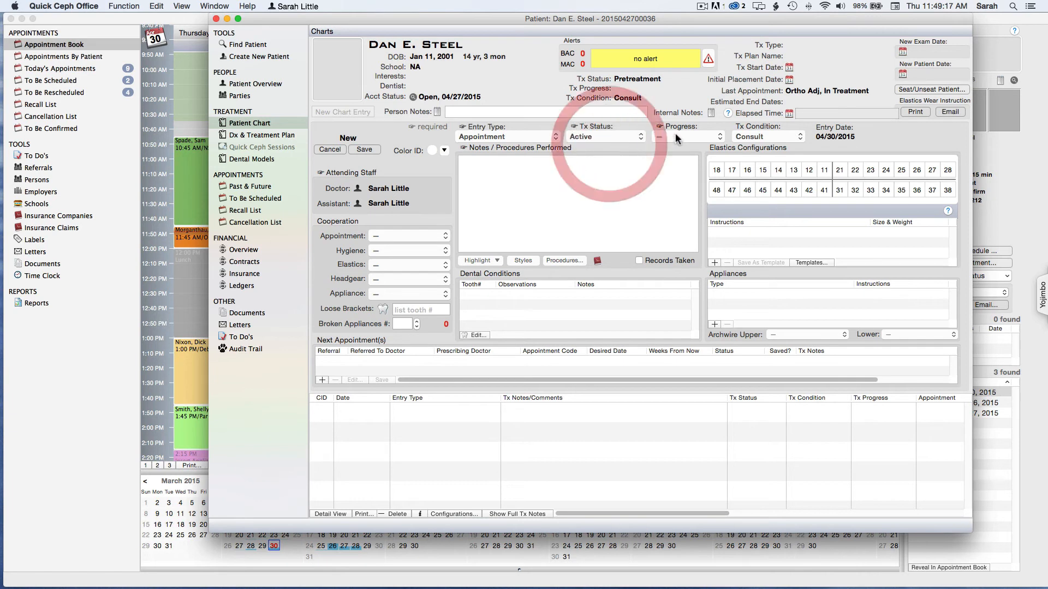
click(677, 136)
click(680, 125)
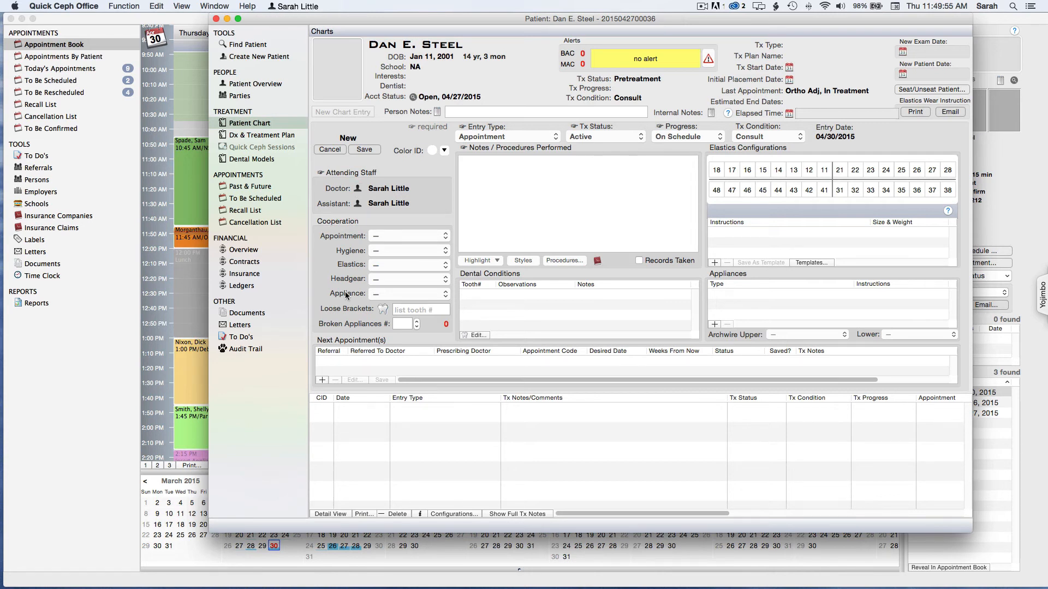
Step: Rate the patient's cooperation as Excellent for hygiene and elastics, and Fair for headgear and appliance
click(443, 238)
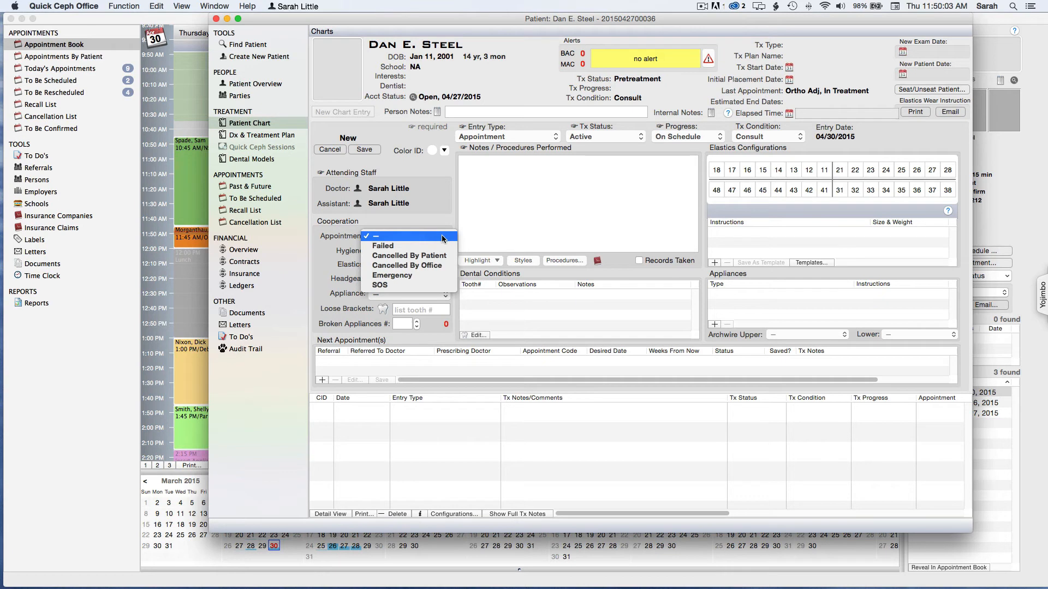
click(440, 224)
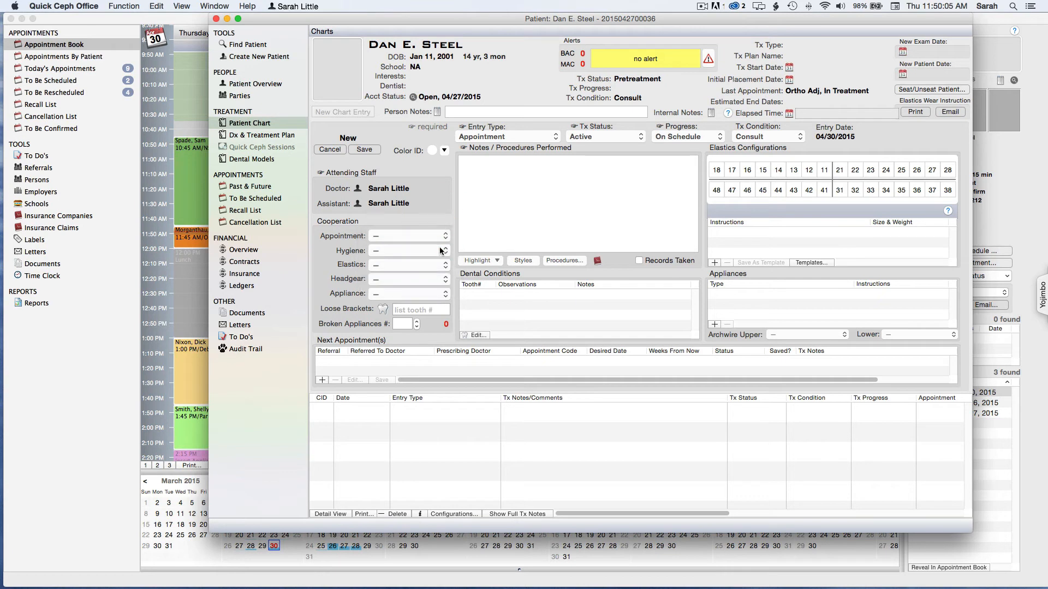
click(440, 250)
click(413, 260)
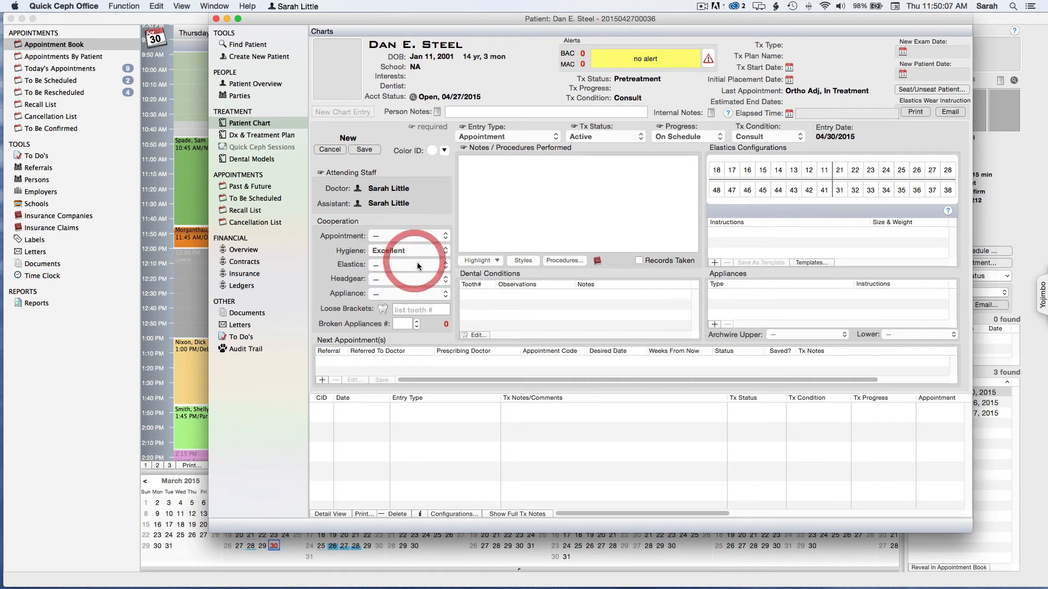
click(417, 265)
click(414, 275)
click(413, 278)
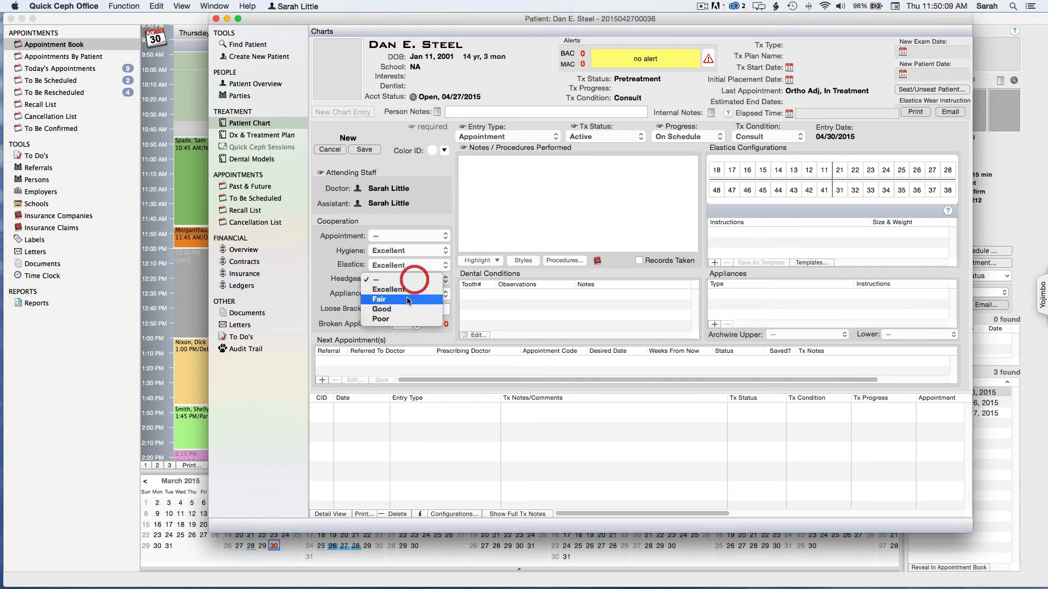
click(409, 298)
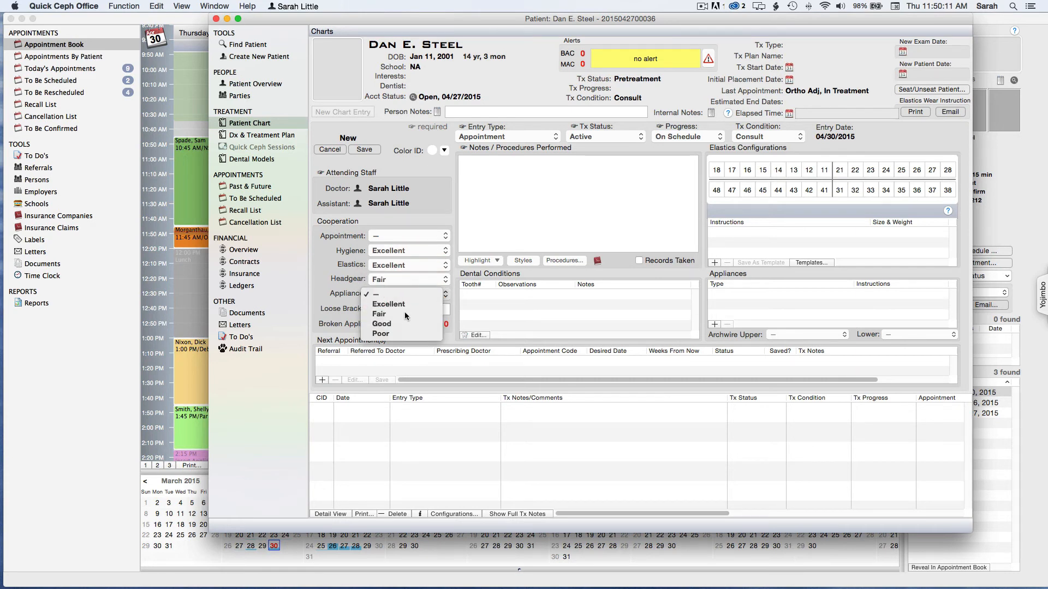
click(404, 314)
Step: Set the number of broken appliances to 2 in the chart entry's cooperation section
click(417, 310)
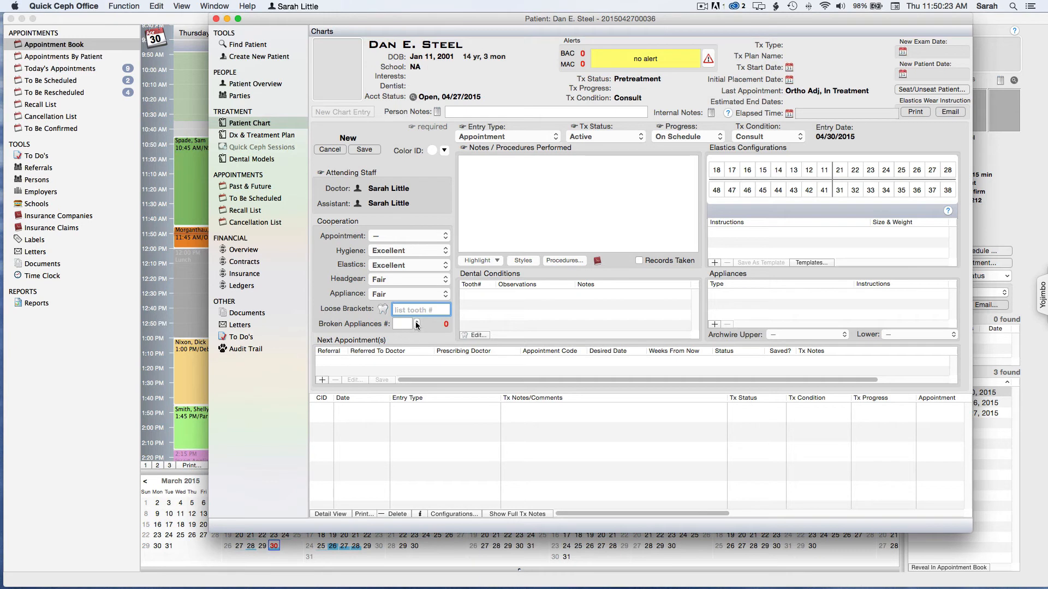
click(418, 324)
click(417, 323)
Step: Record the Orthodontic Adjustment procedures Retie Upper and Retie Lower as performed in the chart entry's notes
click(571, 260)
click(590, 309)
click(588, 309)
click(851, 361)
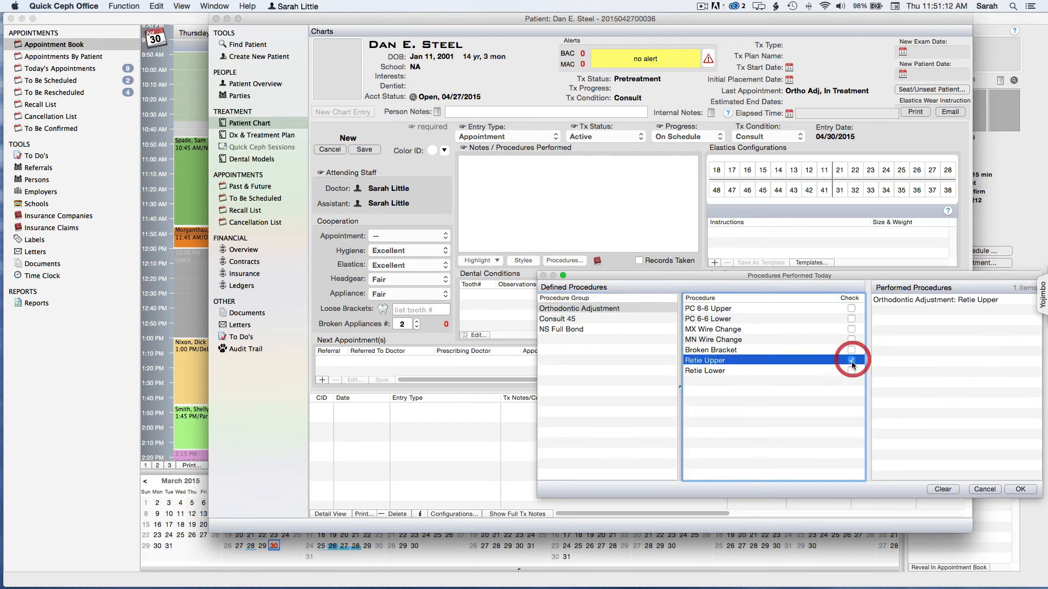
click(851, 371)
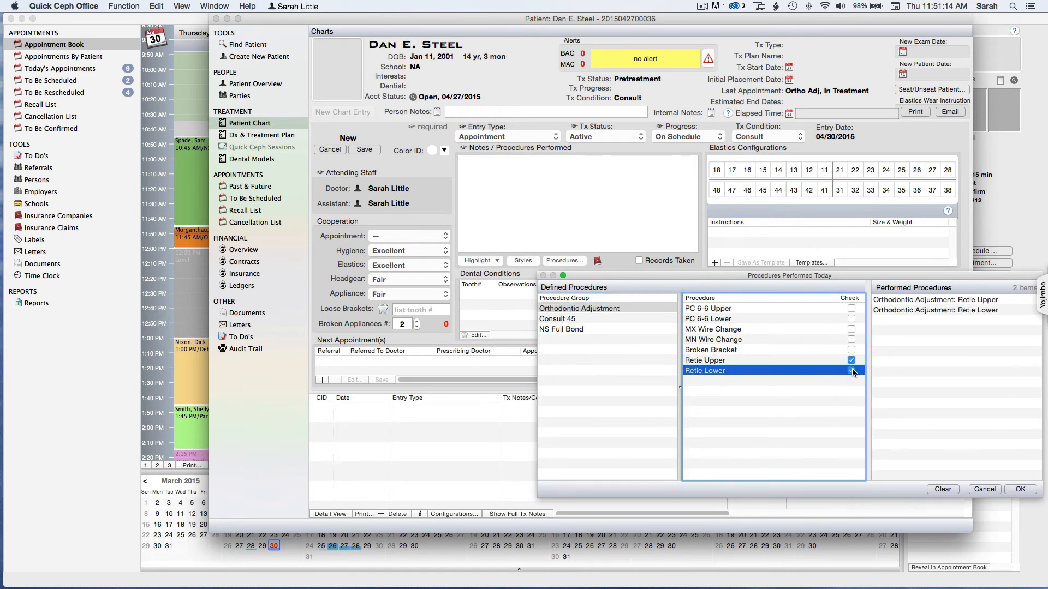
click(1019, 486)
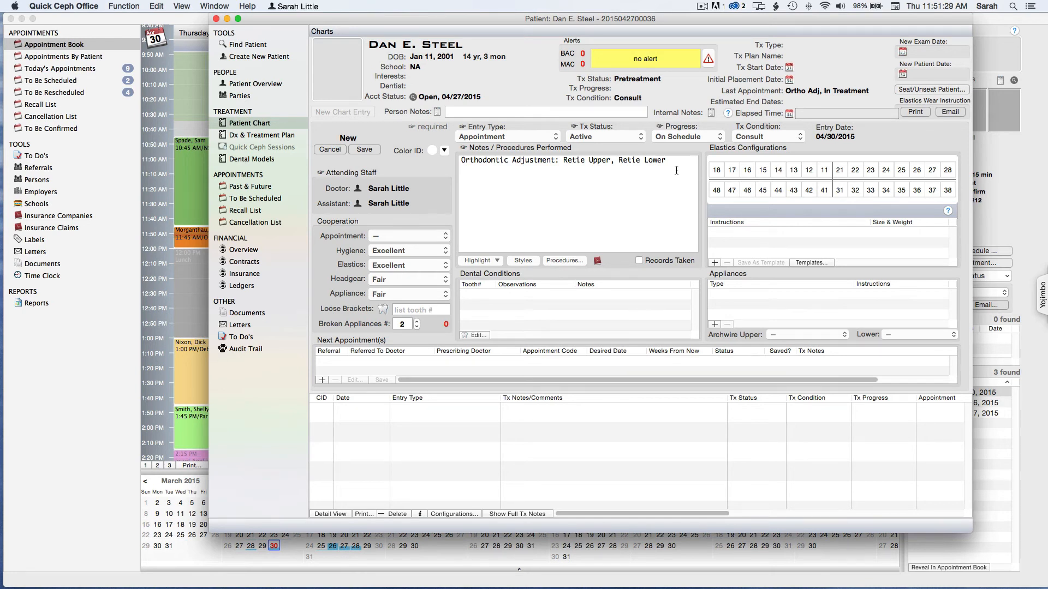
Step: Add the note "Canines are erupting due to space creation." below the performed procedures
click(675, 177)
text(Canines are erupting due to space )
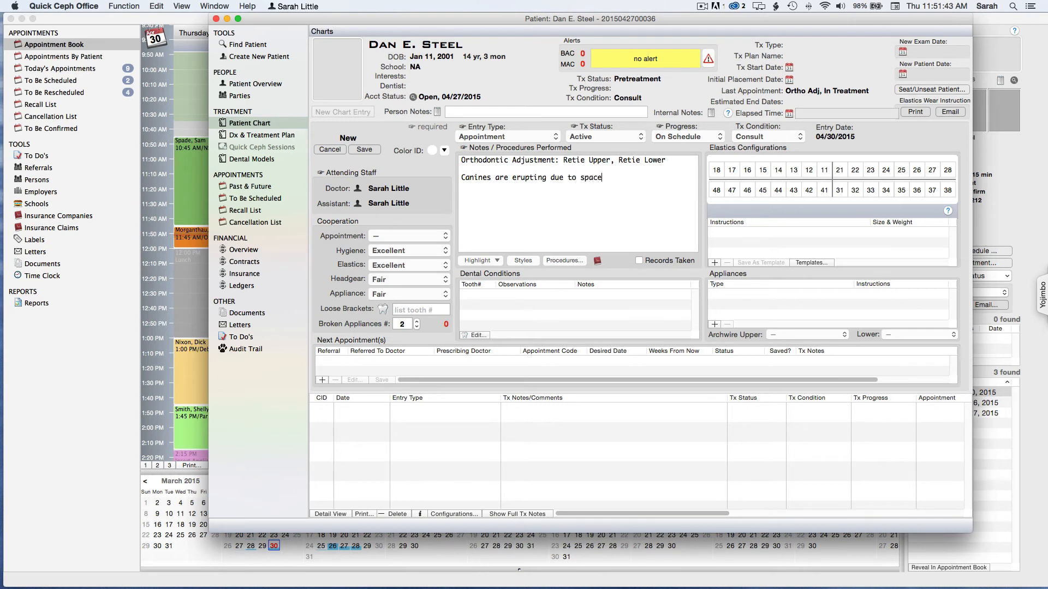
text(creation.)
Step: Highlight the note about the canines in Aqua, start a new line below it and show the text style controls
triple_click(650, 179)
click(489, 261)
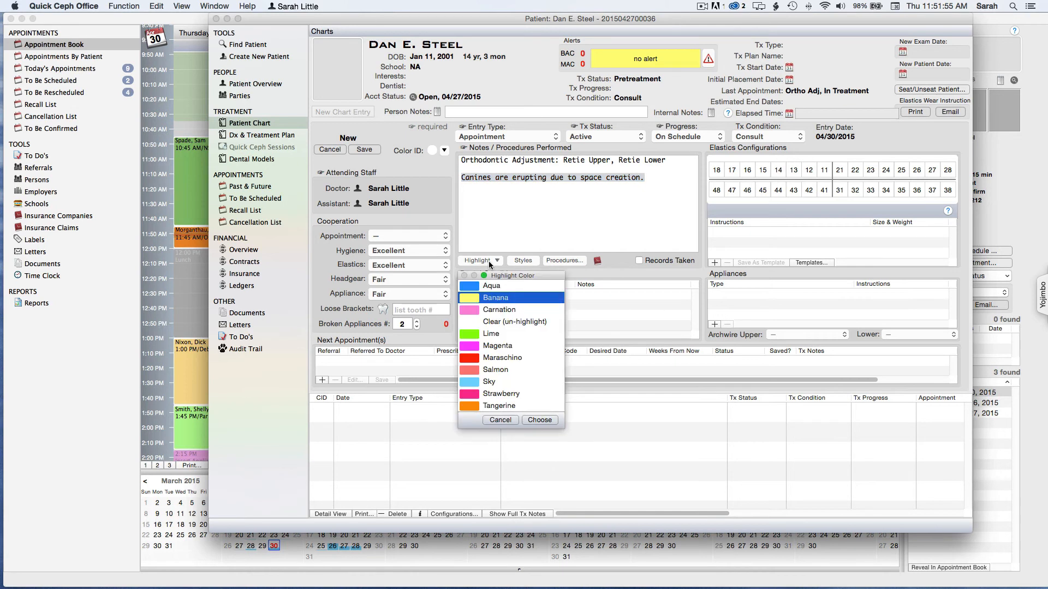
click(490, 287)
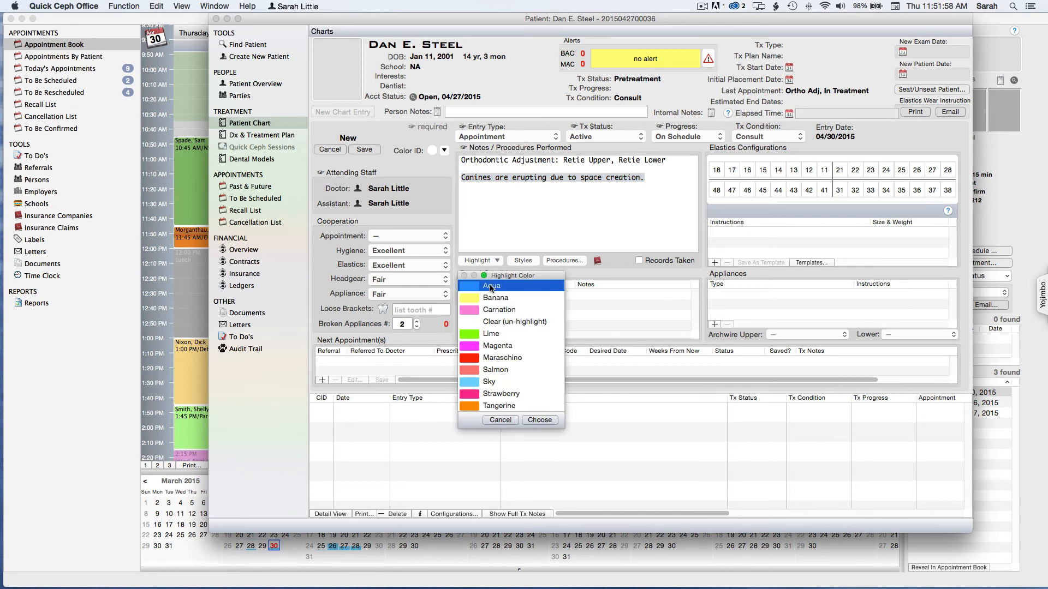
click(539, 420)
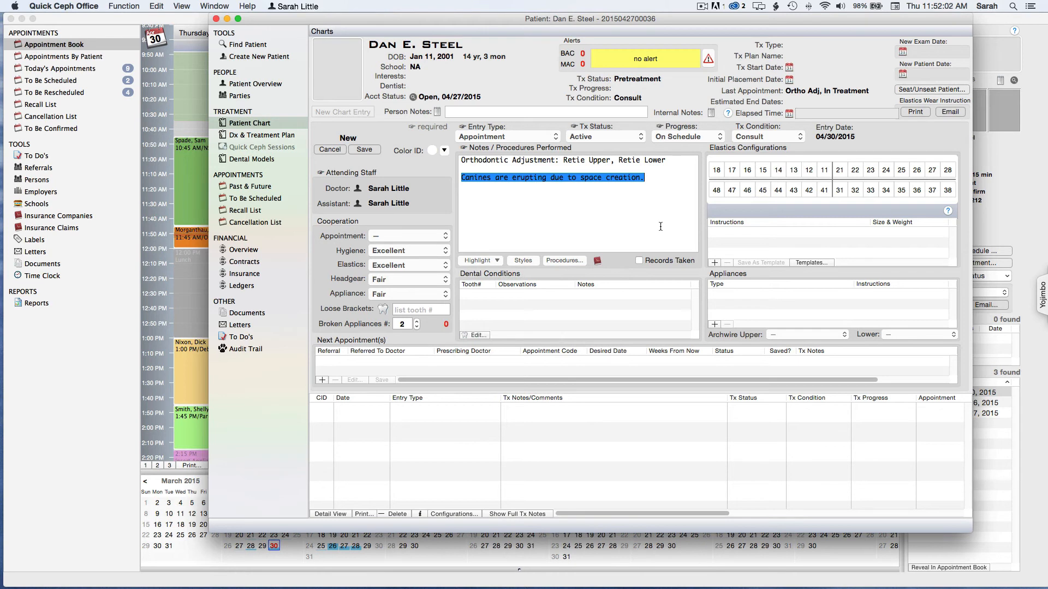
key(Return)
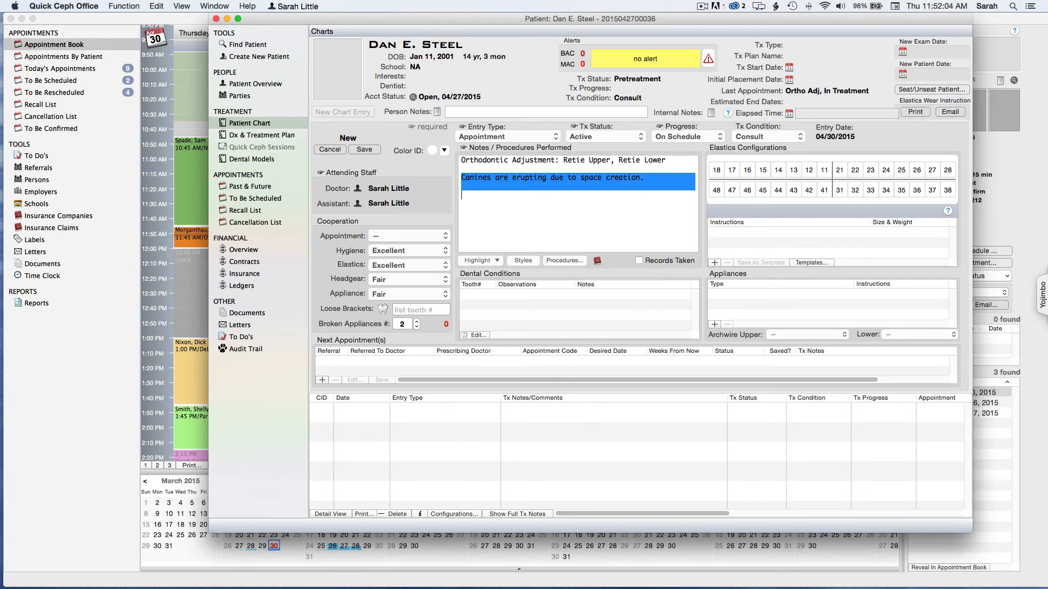
click(525, 263)
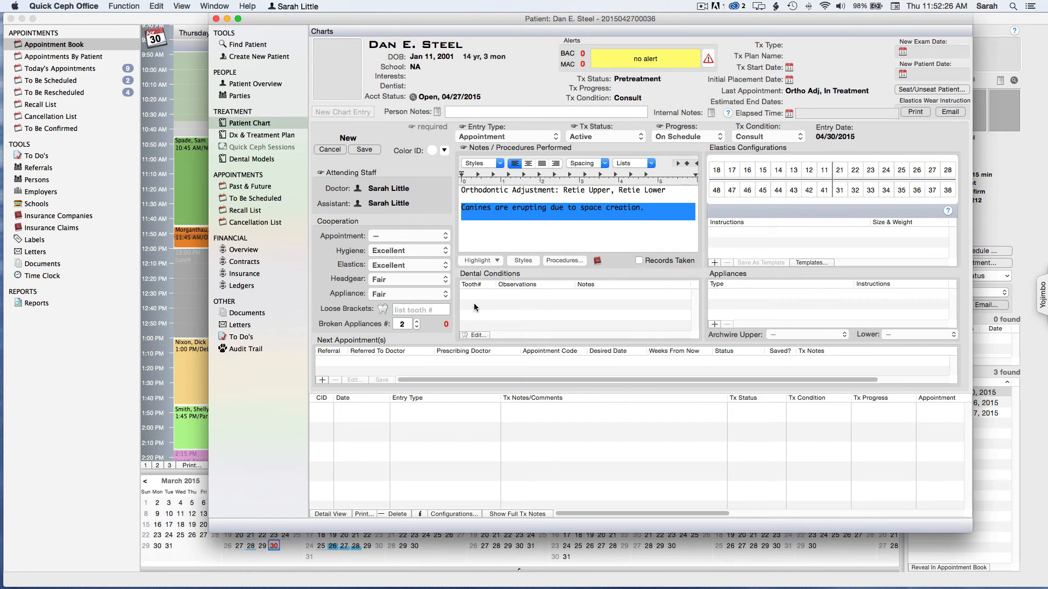
Step: View the tooth chart for specifying dental conditions and close it without marking any condition
click(476, 337)
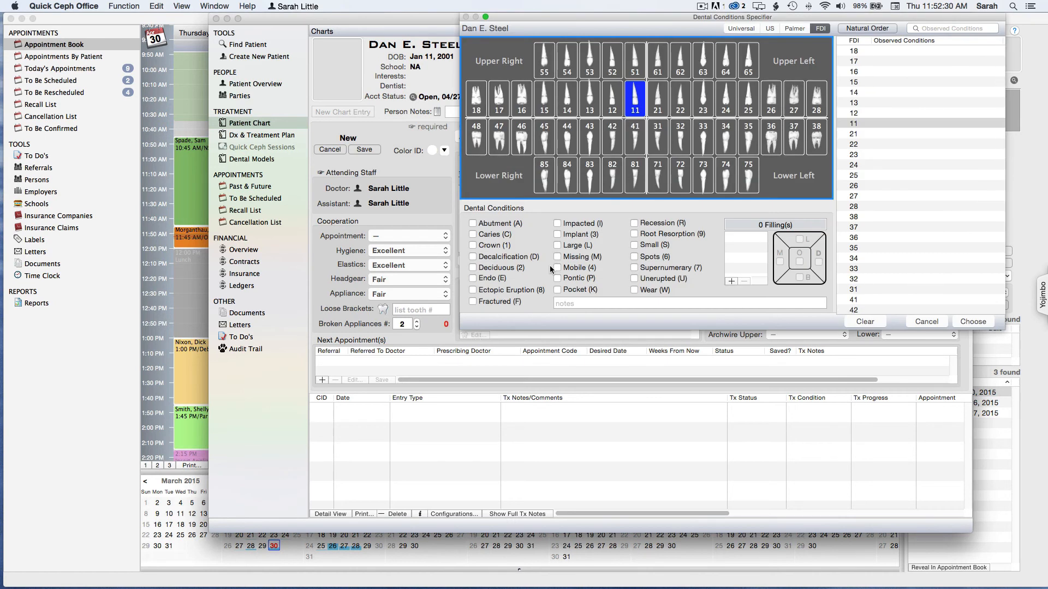
click(973, 322)
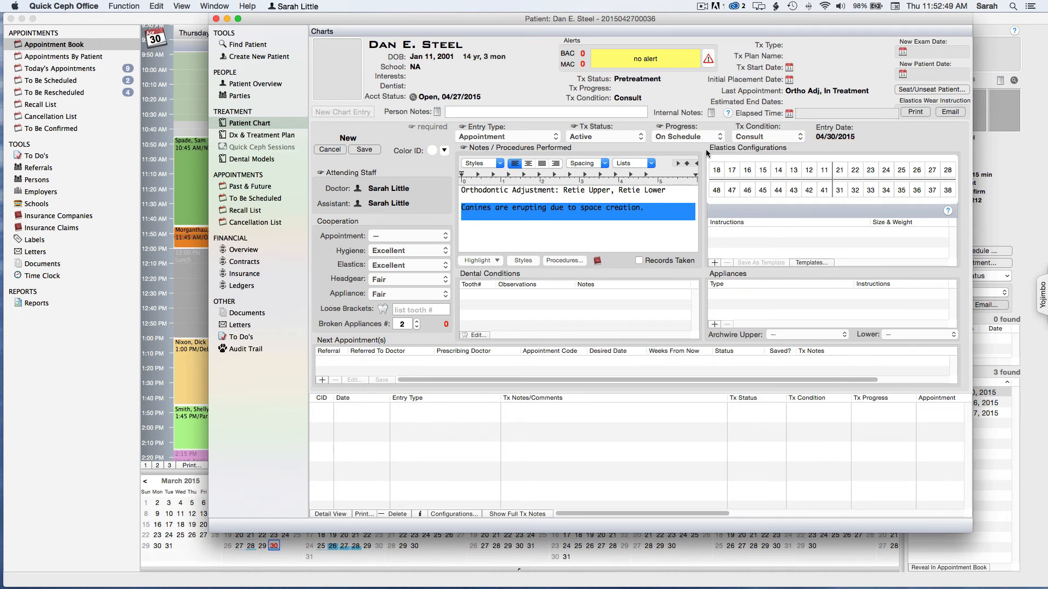
Step: Add an elastics instruction of "wear 24 hours per day" with the size and weight Blue: 3/16", 6.5oz
click(712, 263)
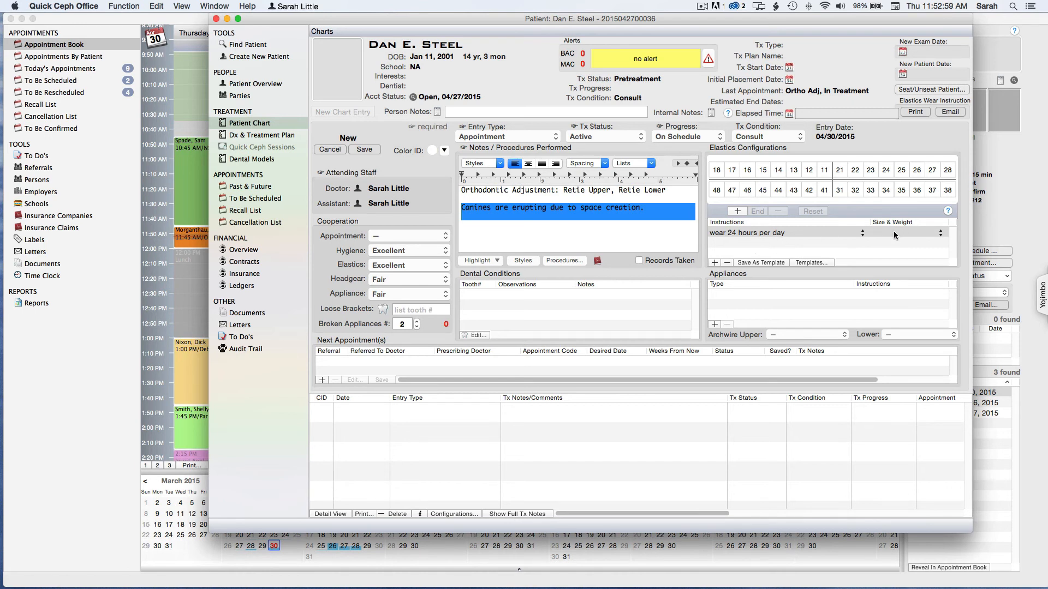
click(861, 234)
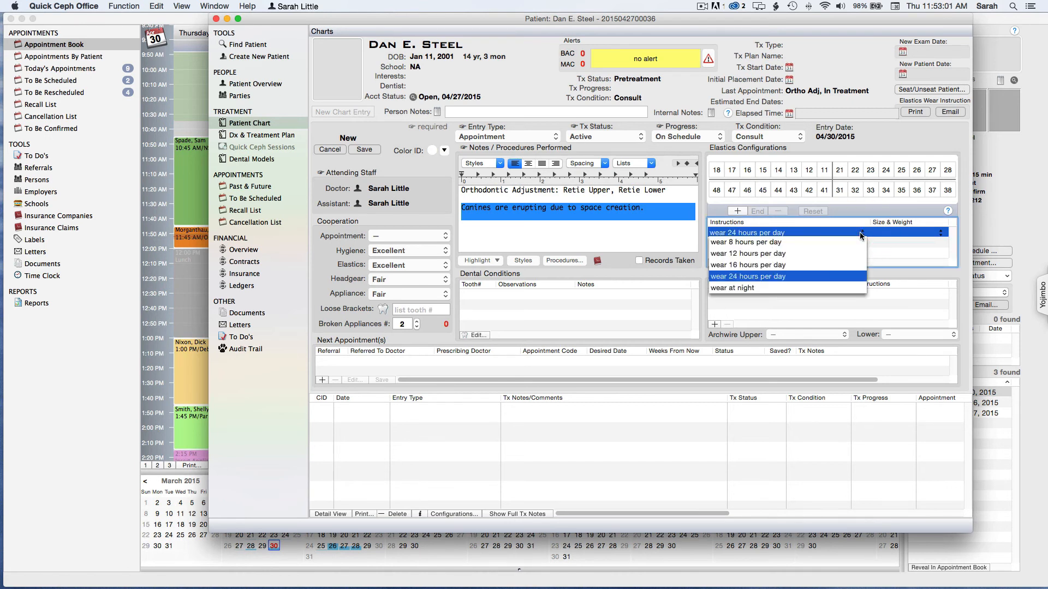
click(938, 235)
click(941, 235)
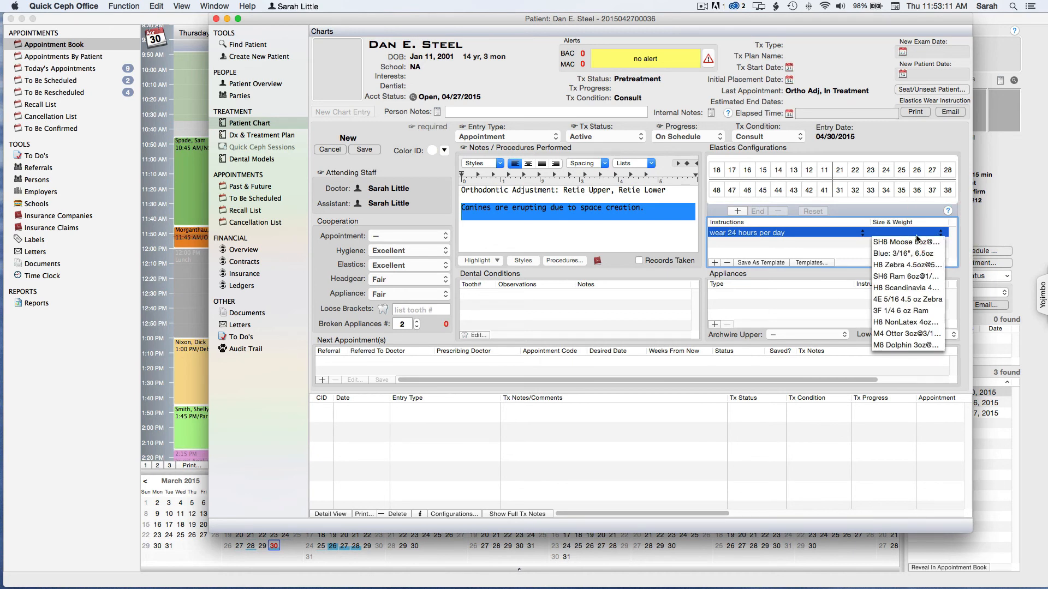
click(902, 253)
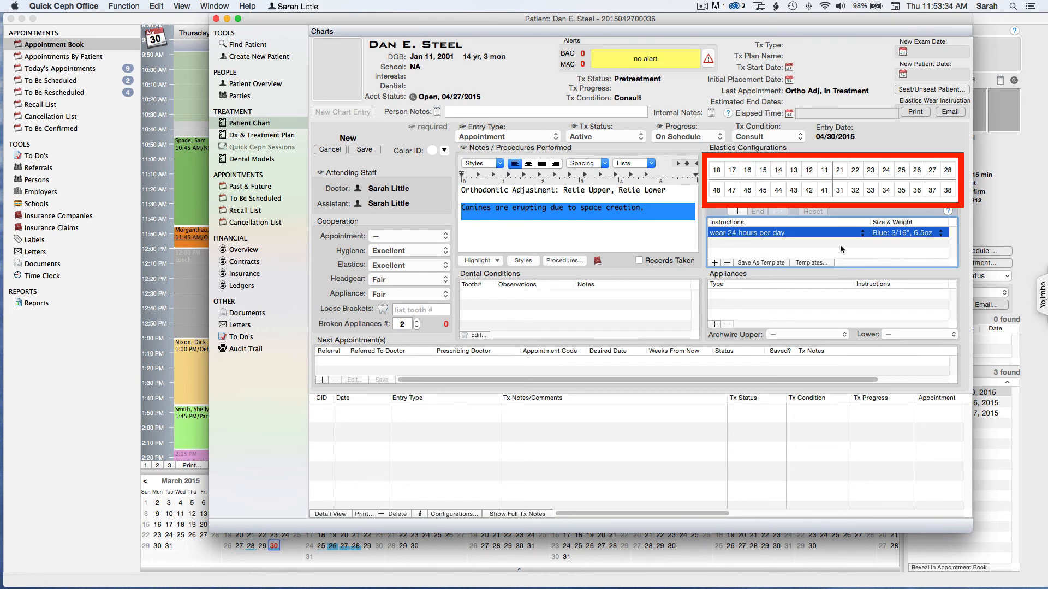
Step: Add an elastic configuration running from tooth 13 to tooth 46 and end it
click(736, 213)
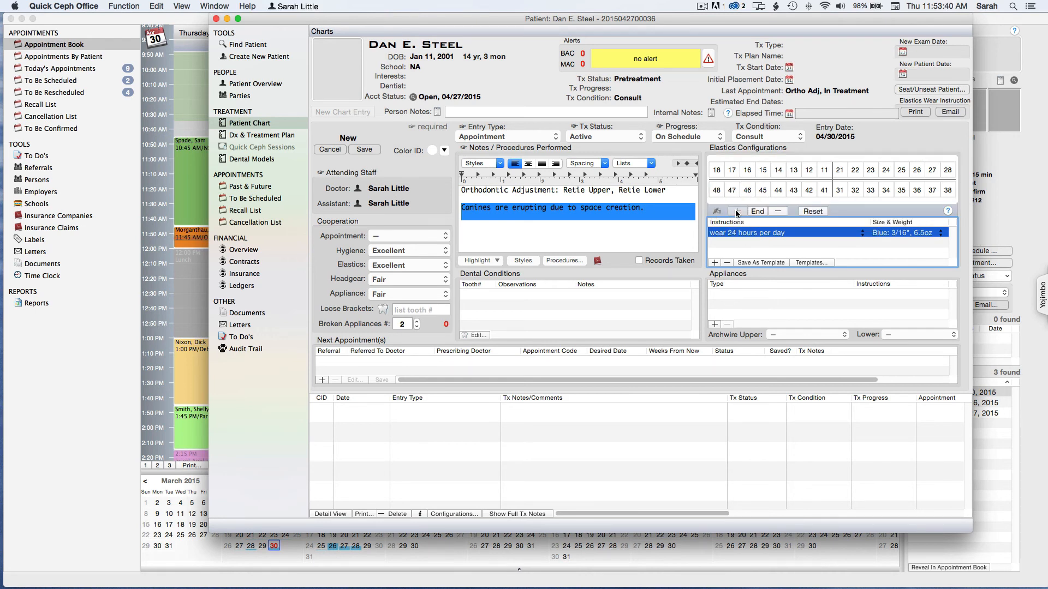
click(793, 171)
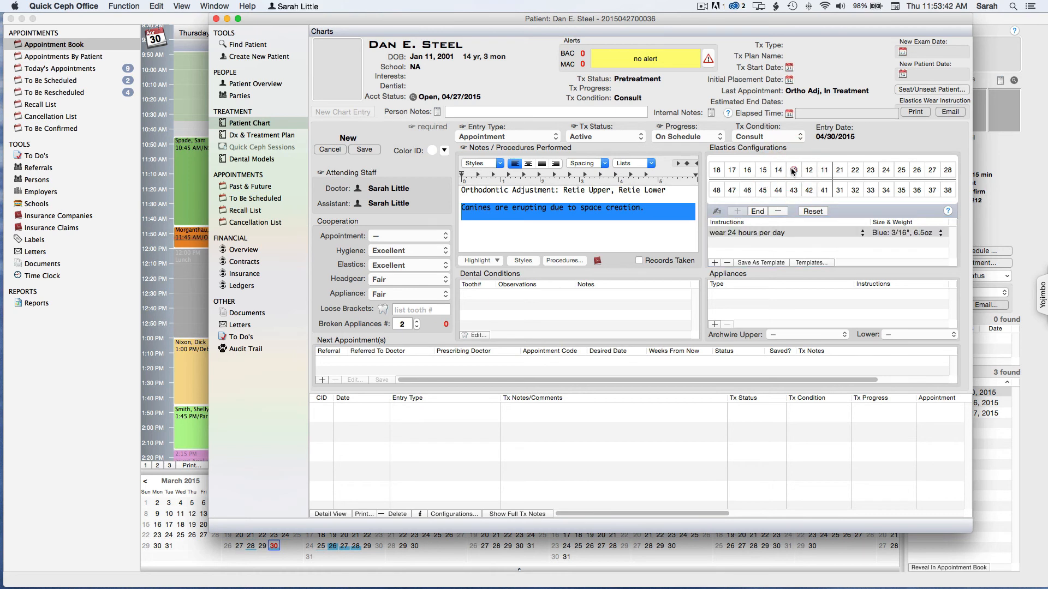
click(792, 170)
click(747, 190)
click(757, 211)
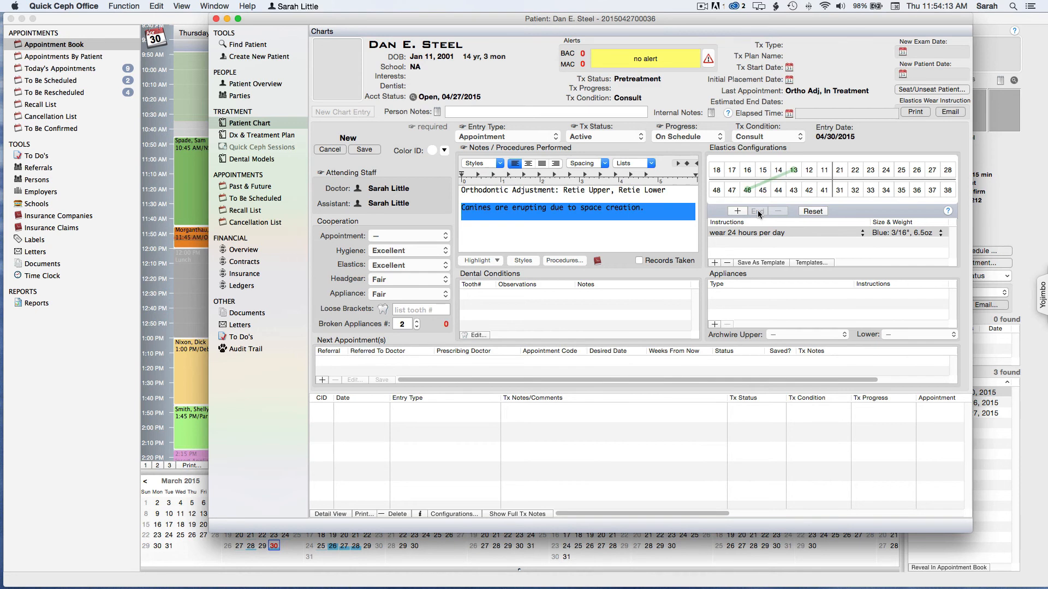
Step: Add a second elastic configuration running from tooth 23 to tooth 35 and end it
click(739, 213)
click(870, 171)
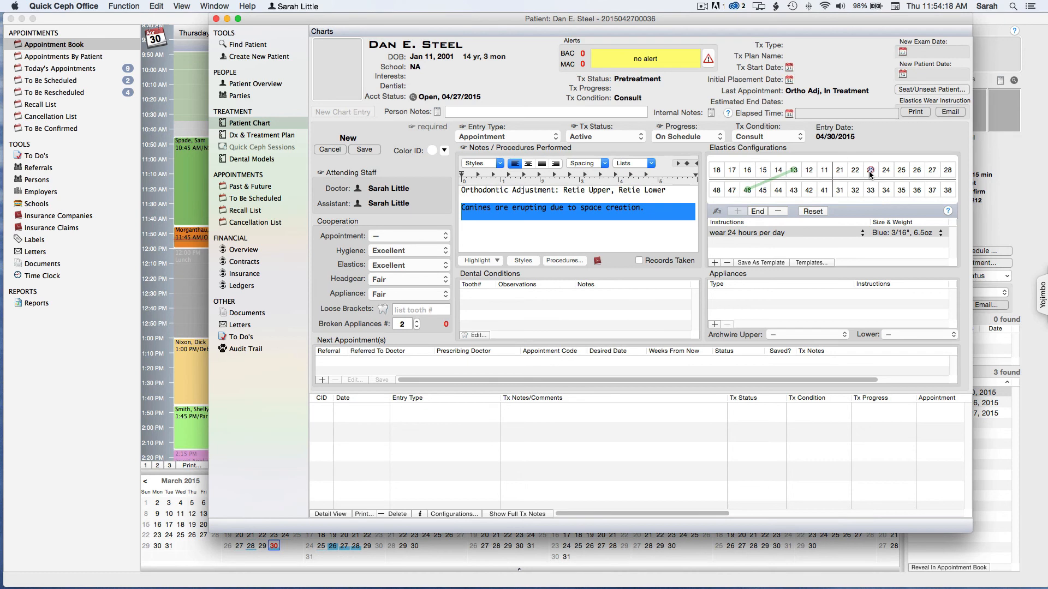
click(903, 192)
click(758, 213)
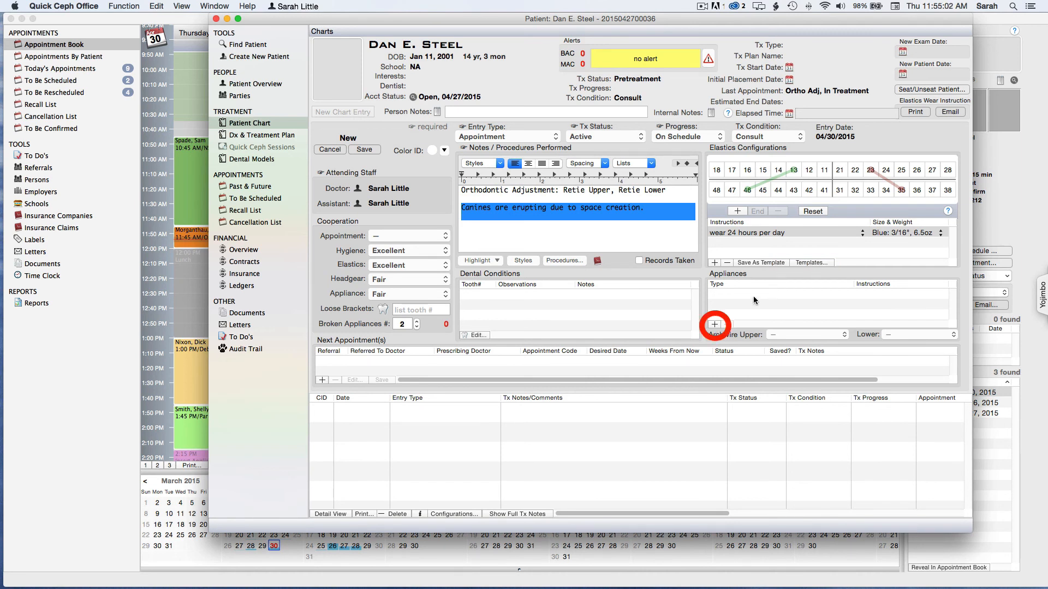
Step: Add a blank appliance row and view its type and wear instruction choices without selecting any
click(716, 325)
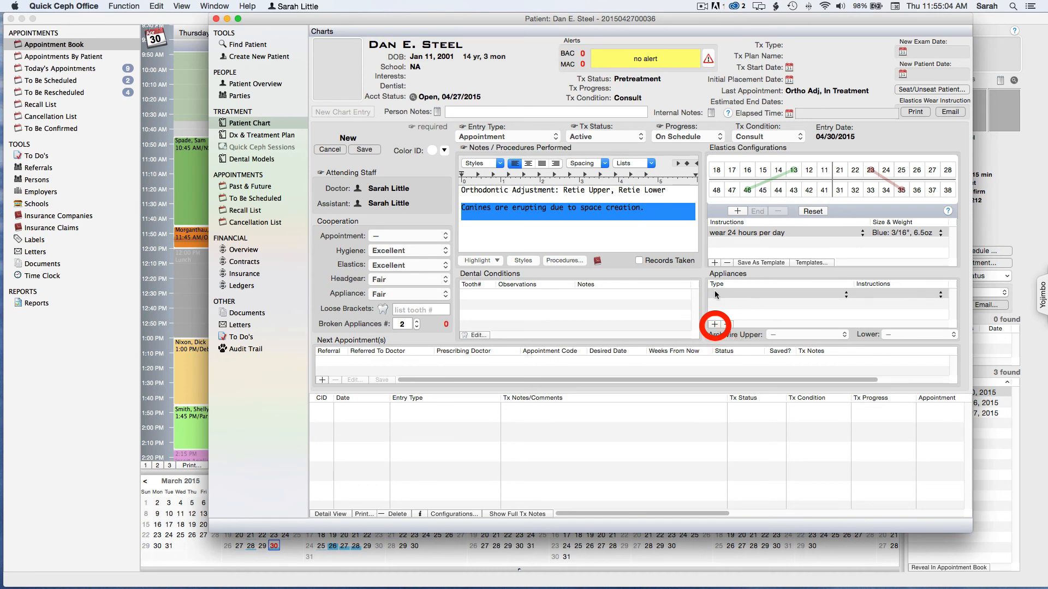
click(845, 296)
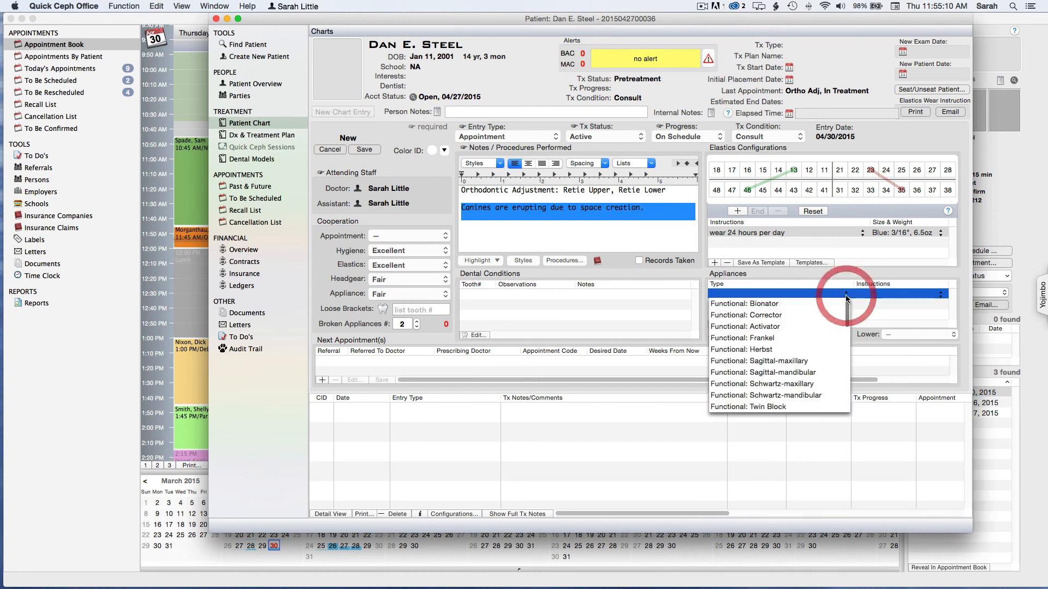
scroll(776, 352, down, 3)
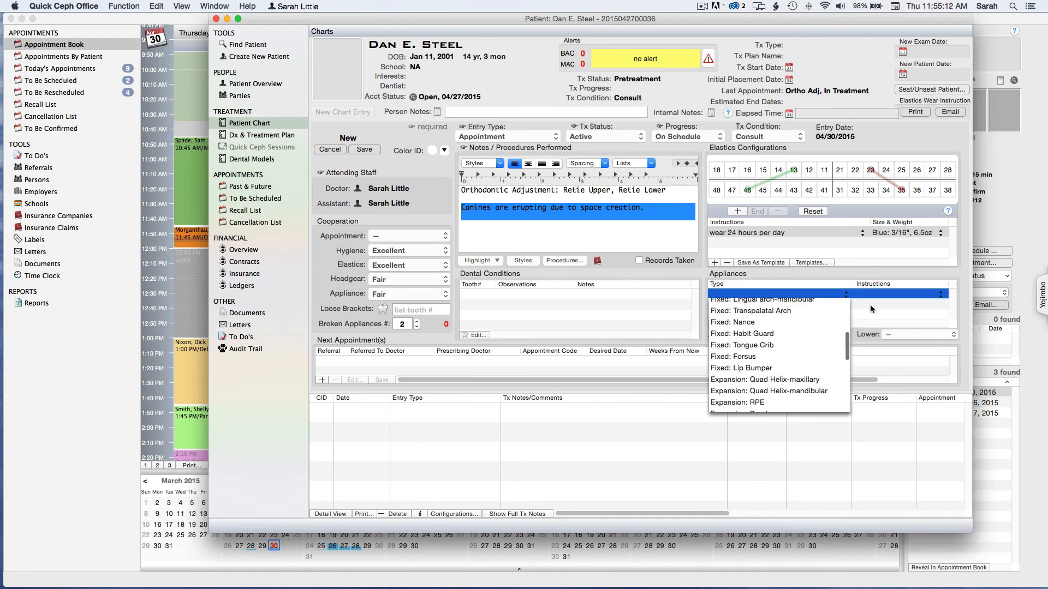
click(940, 296)
click(941, 294)
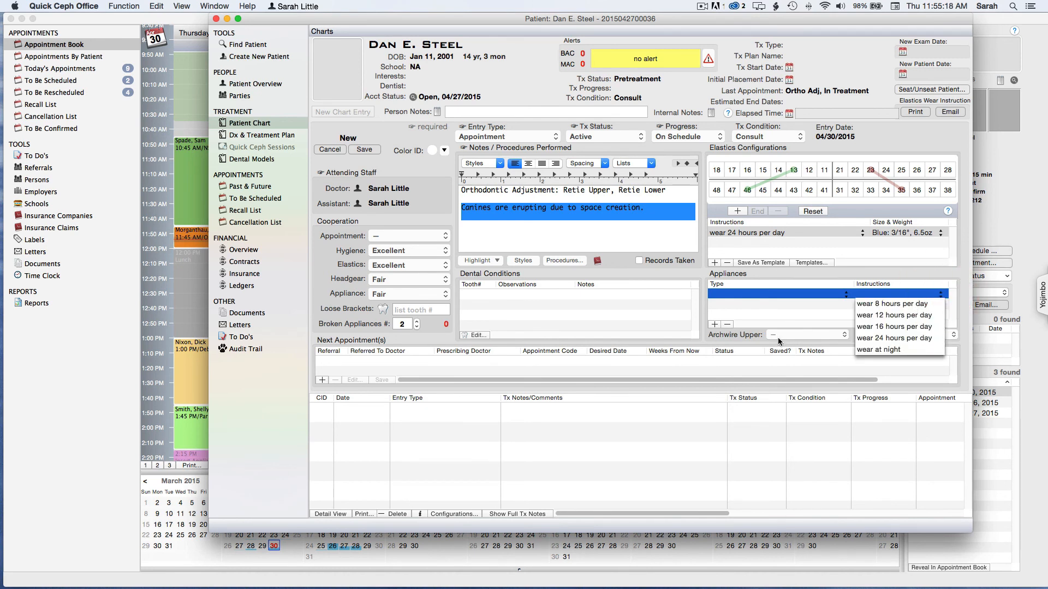
click(748, 340)
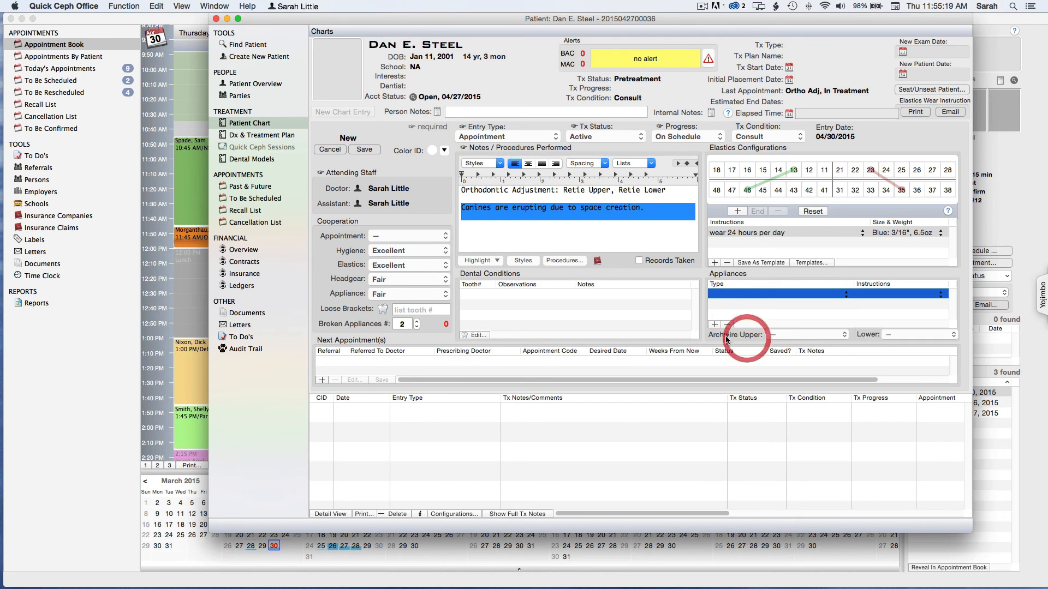
Step: Set the upper archwire to 16x22 SS and the lower archwire to 17x25 TMA
click(843, 335)
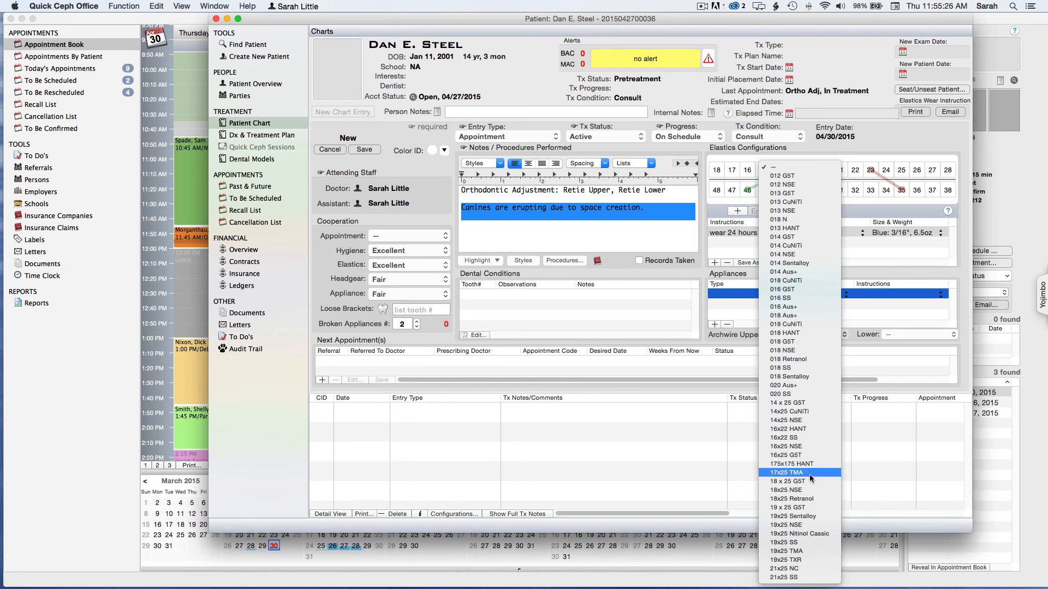
click(801, 438)
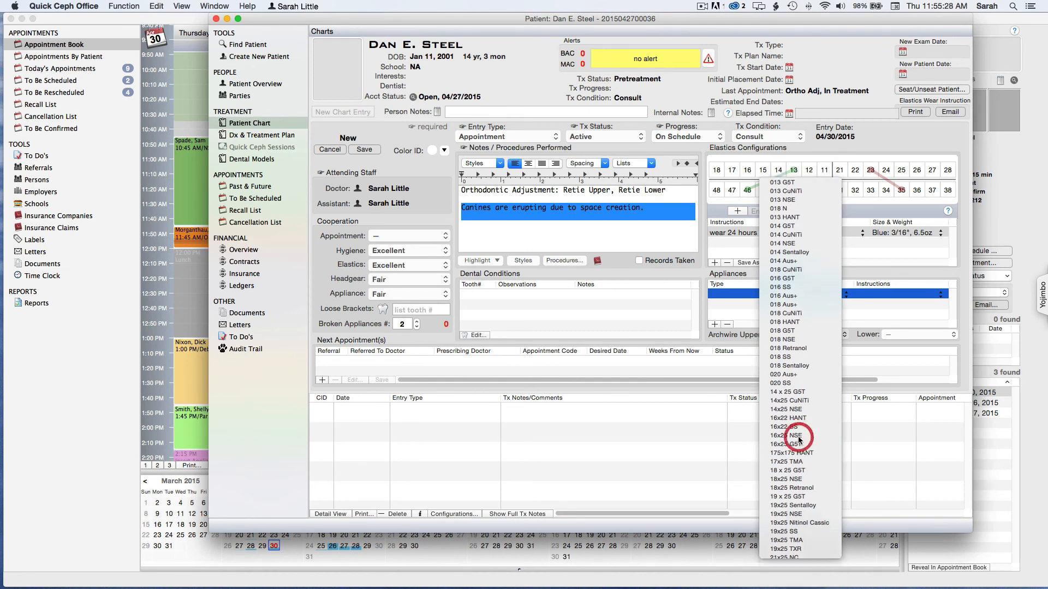
click(896, 334)
scroll(906, 404, down, 3)
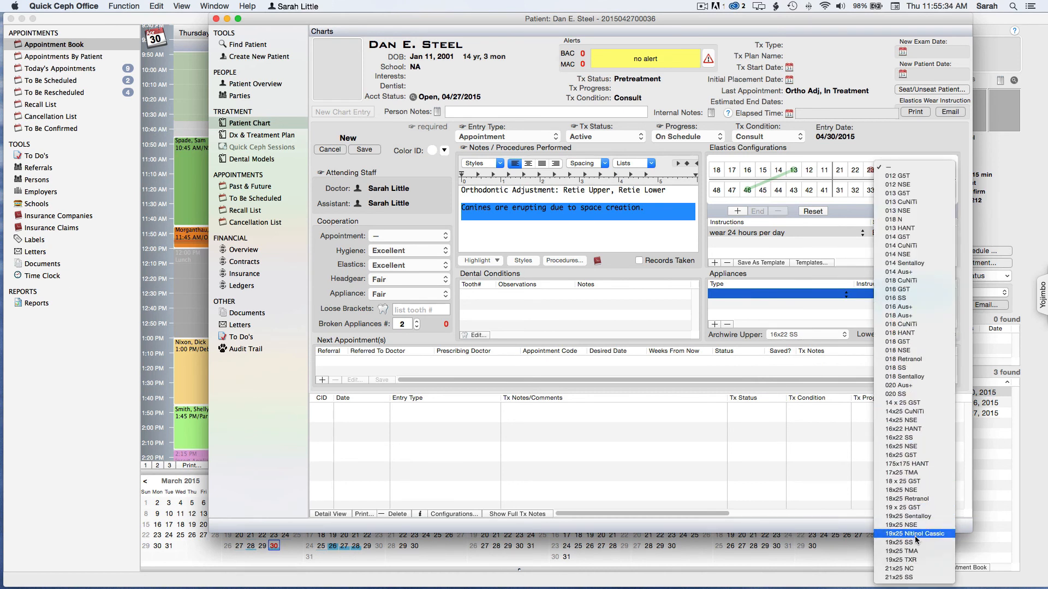
click(915, 474)
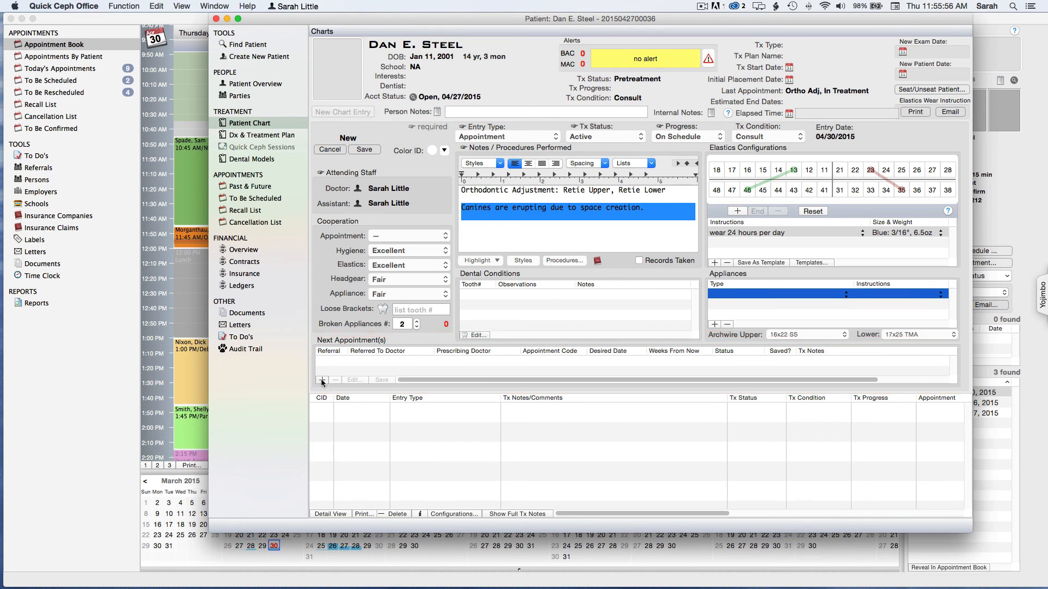
Step: Add a next appointment with the appointment code Ortho Adj, keeping the proposed date and leaving the treatment notes blank
click(322, 380)
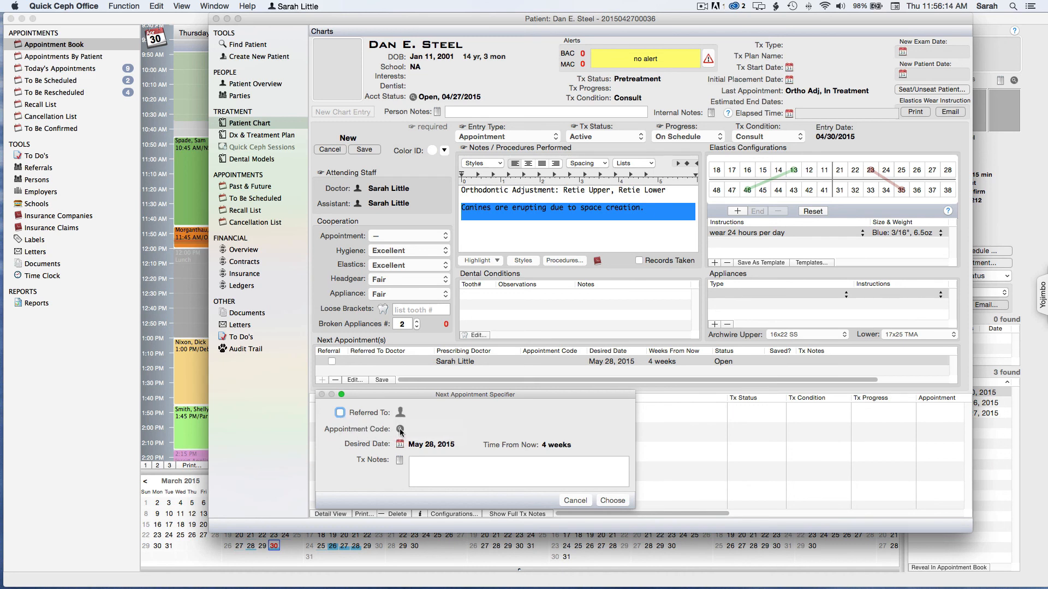
click(400, 430)
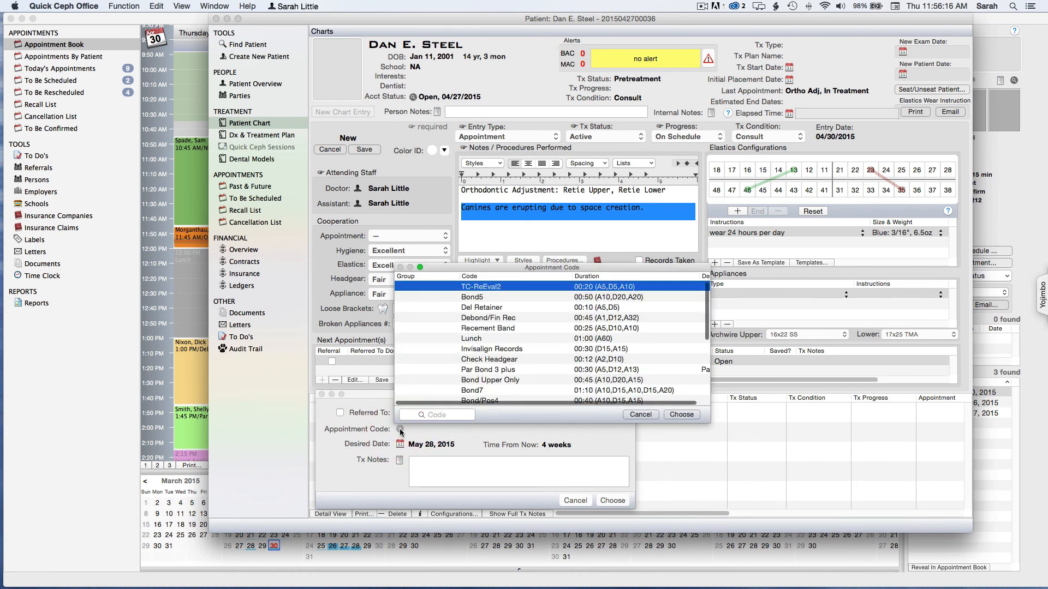
scroll(490, 363, down, 3)
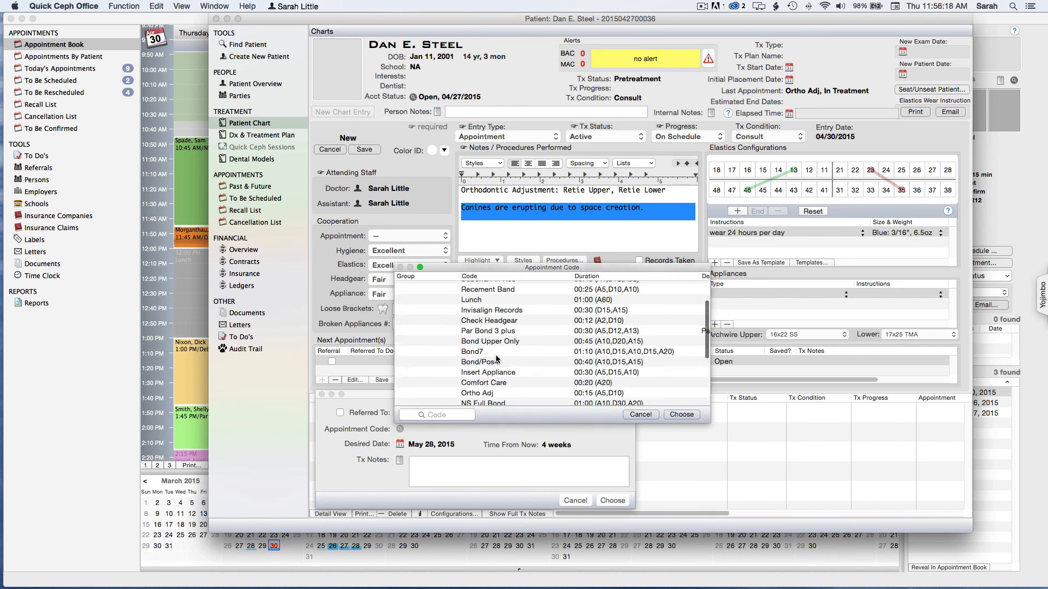
scroll(496, 359, down, 1)
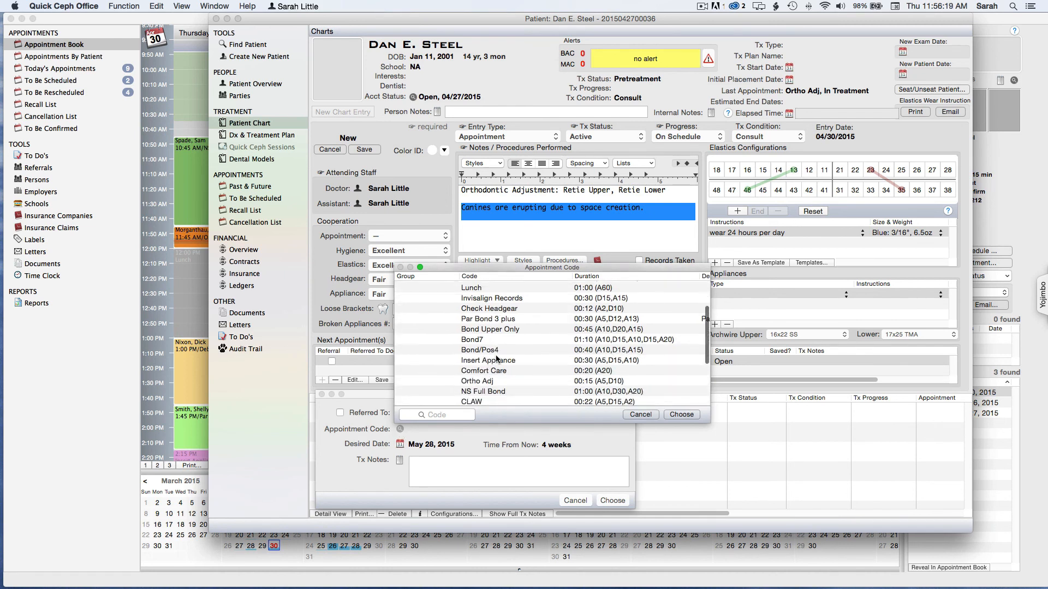
double_click(476, 382)
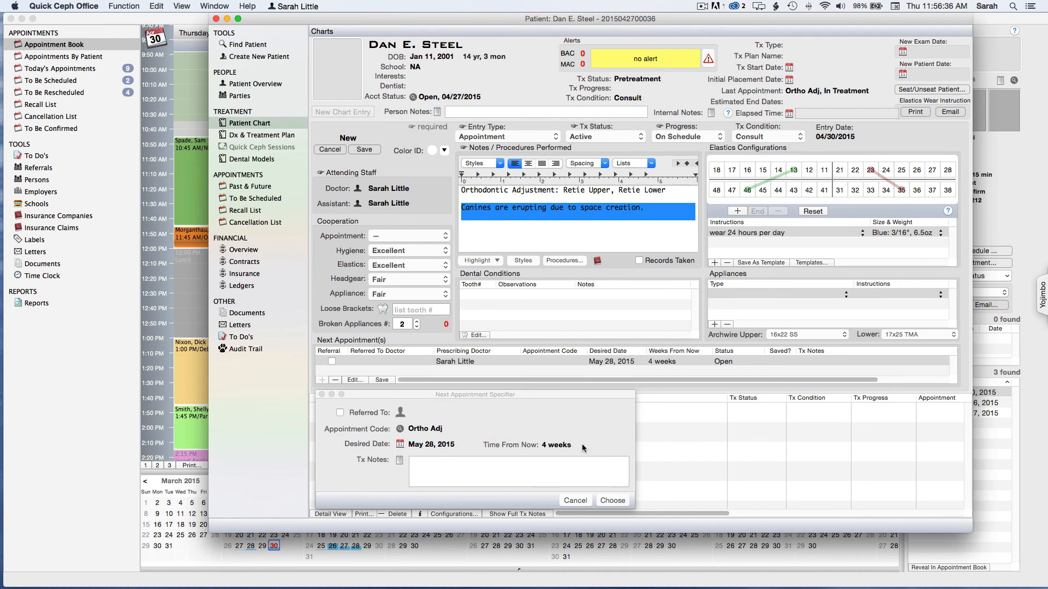
click(501, 470)
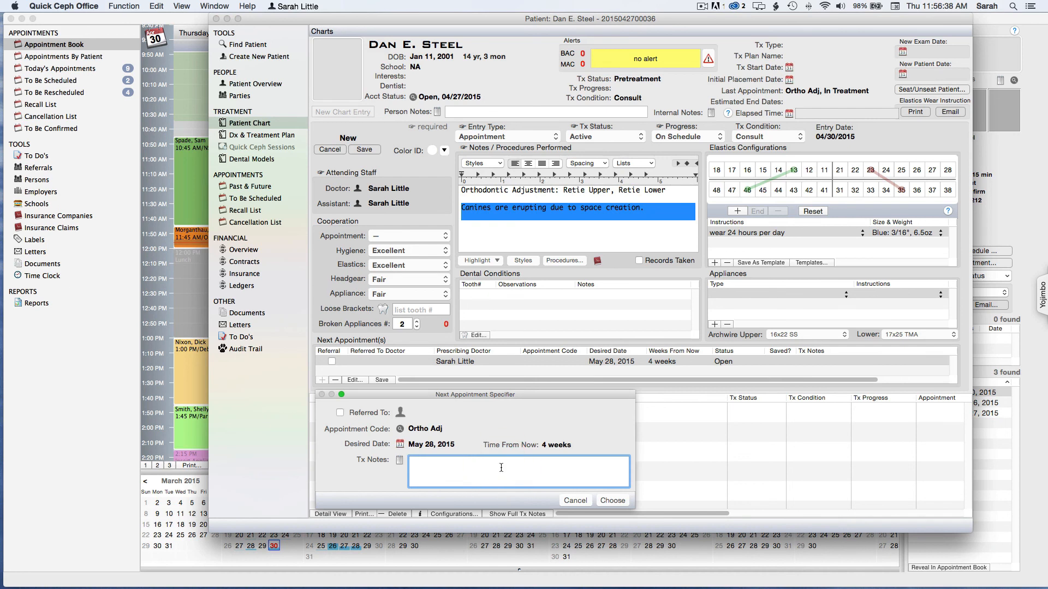
click(611, 501)
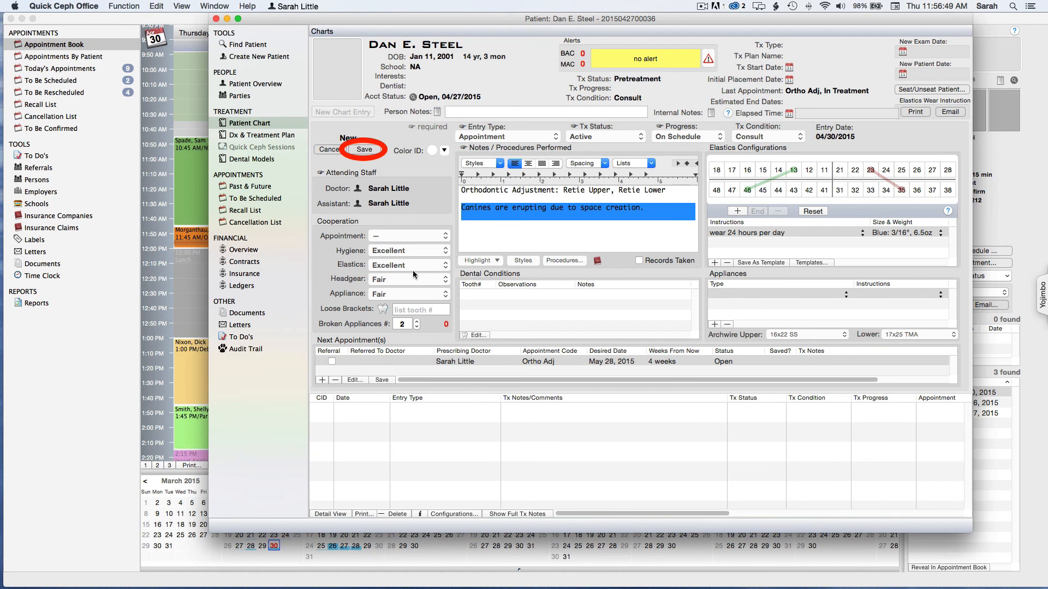
Step: Save the new chart entry and select it in the patient's chart list
click(362, 149)
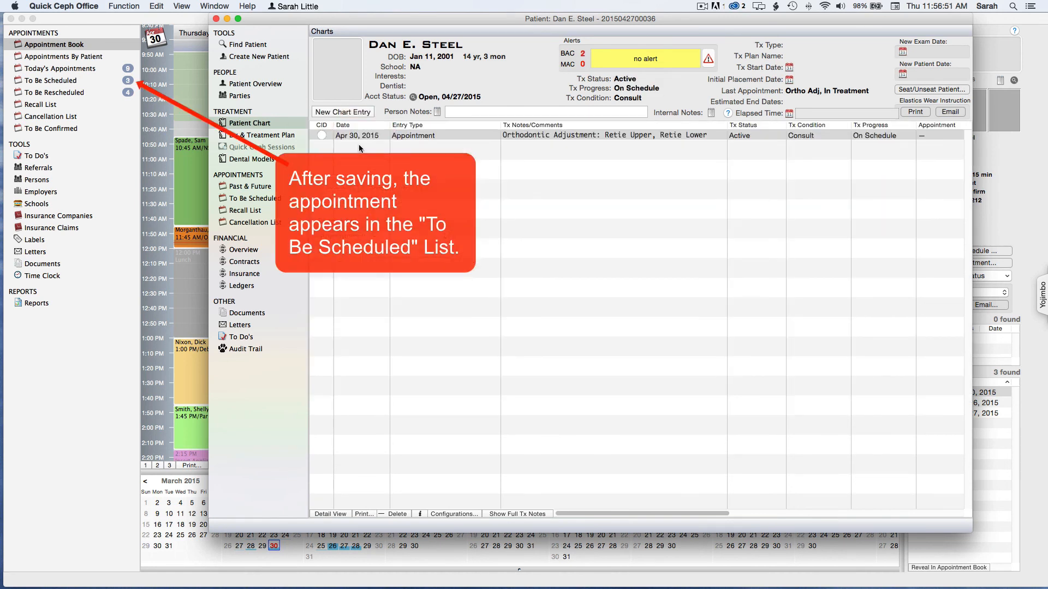
click(425, 135)
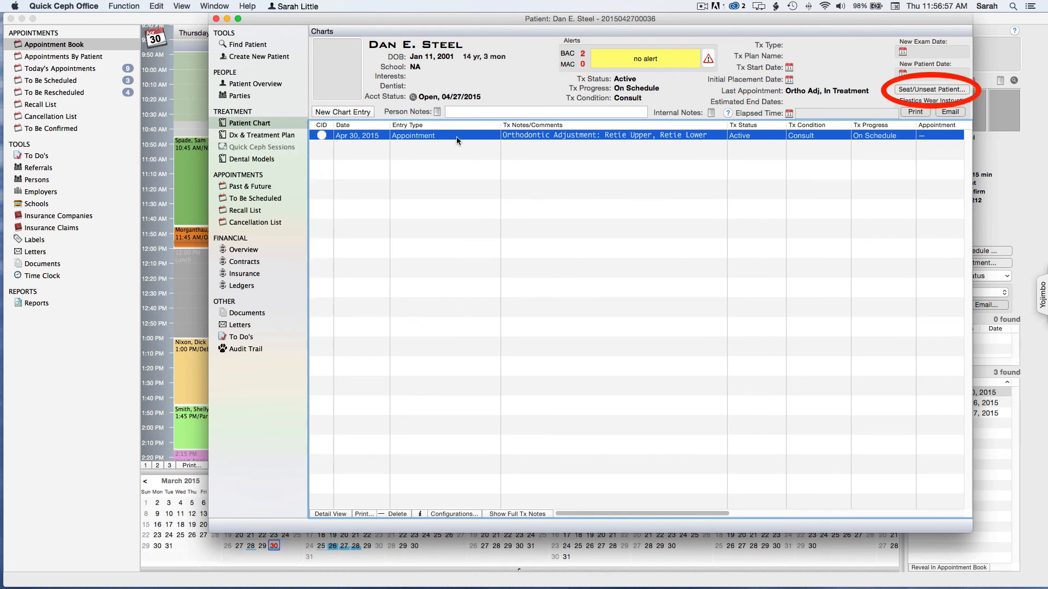
Step: Unseat the patient and close the patient's record window
click(936, 89)
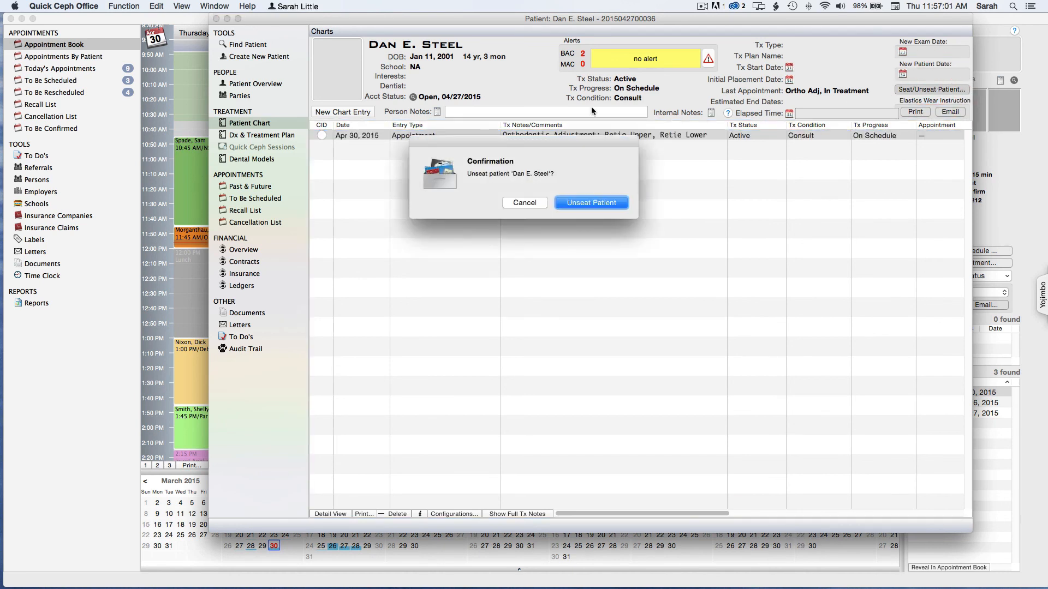
click(598, 203)
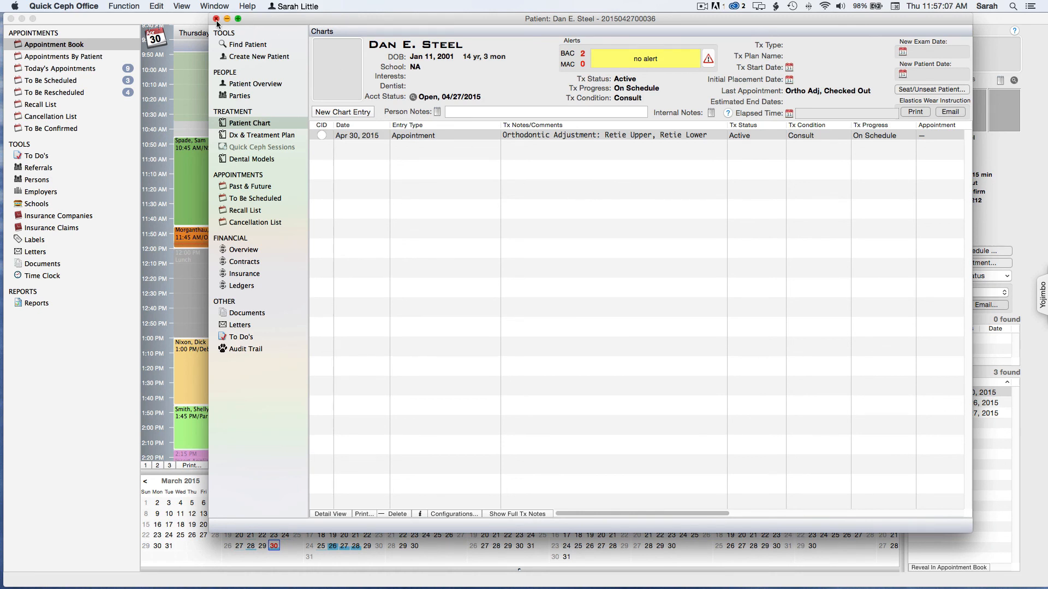
click(216, 20)
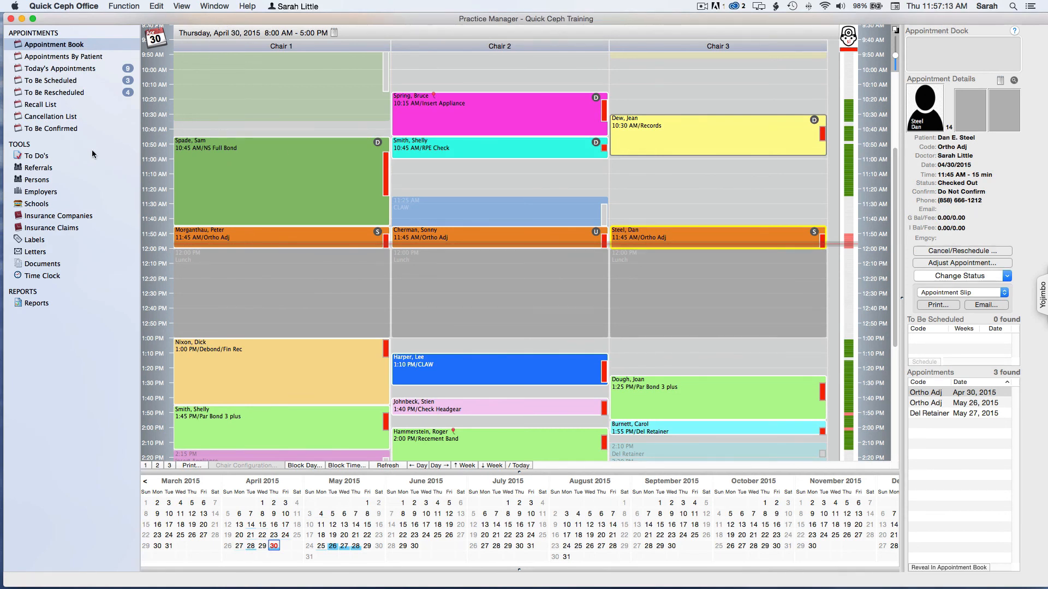
Step: Send the patient's open Ortho Adj appointment from the To Be Scheduled list to the appointment dock
click(77, 80)
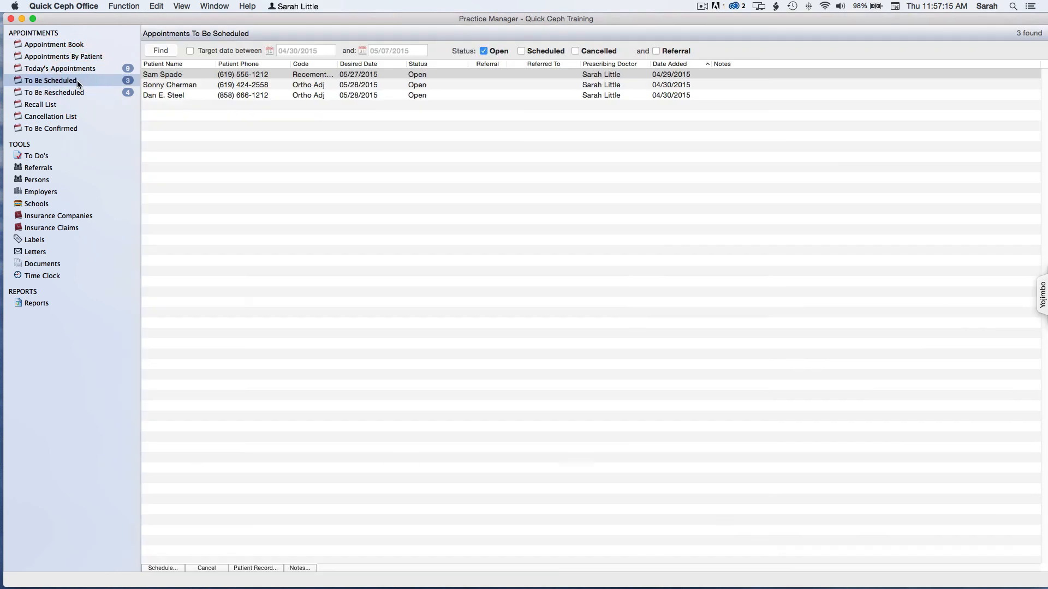
click(189, 95)
double_click(185, 95)
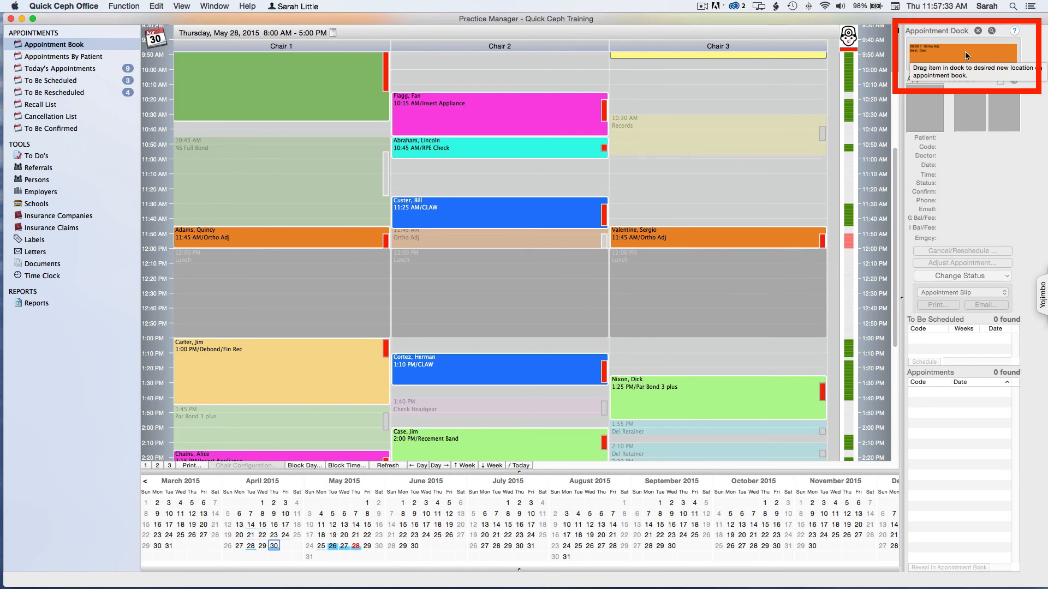
Step: Place the docked Ortho Adj appointment in the 3:55 PM Ortho Adj slot of Chair 2 on May 28, 2015
scroll(711, 175, down, 10)
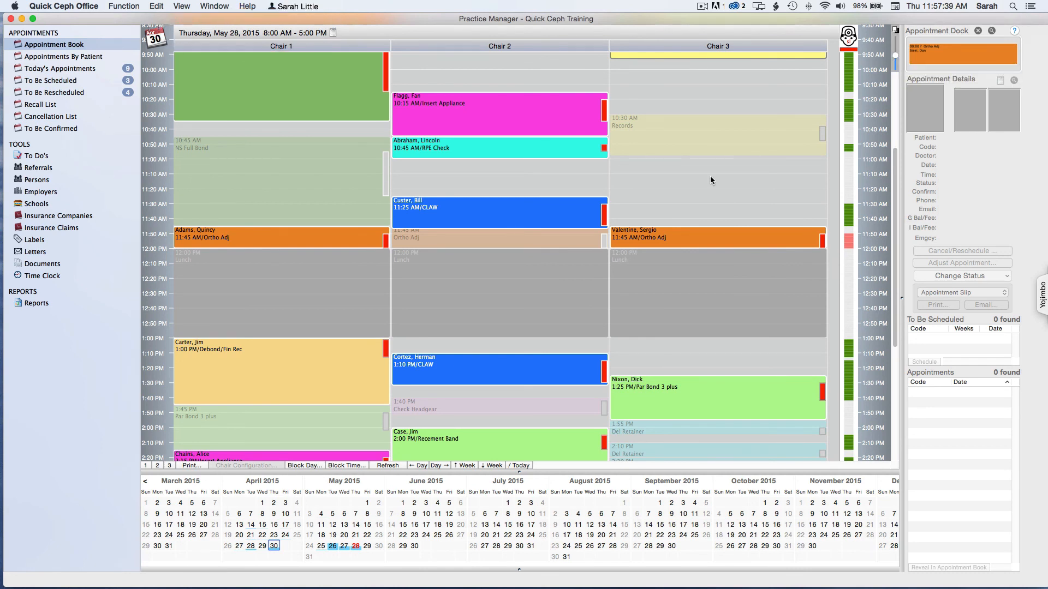
scroll(711, 176, down, 4)
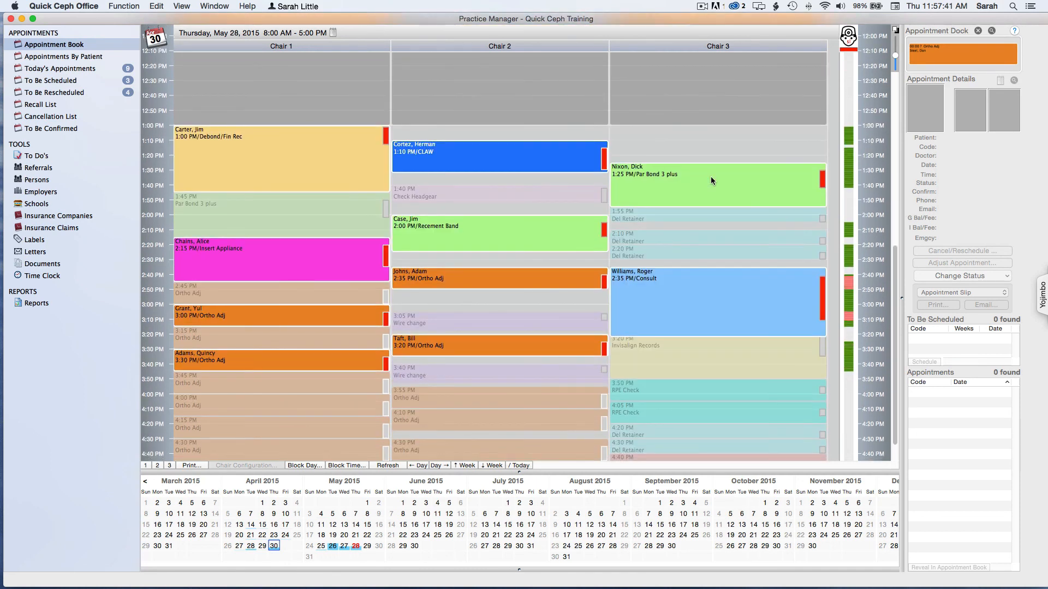
drag(968, 56, 496, 394)
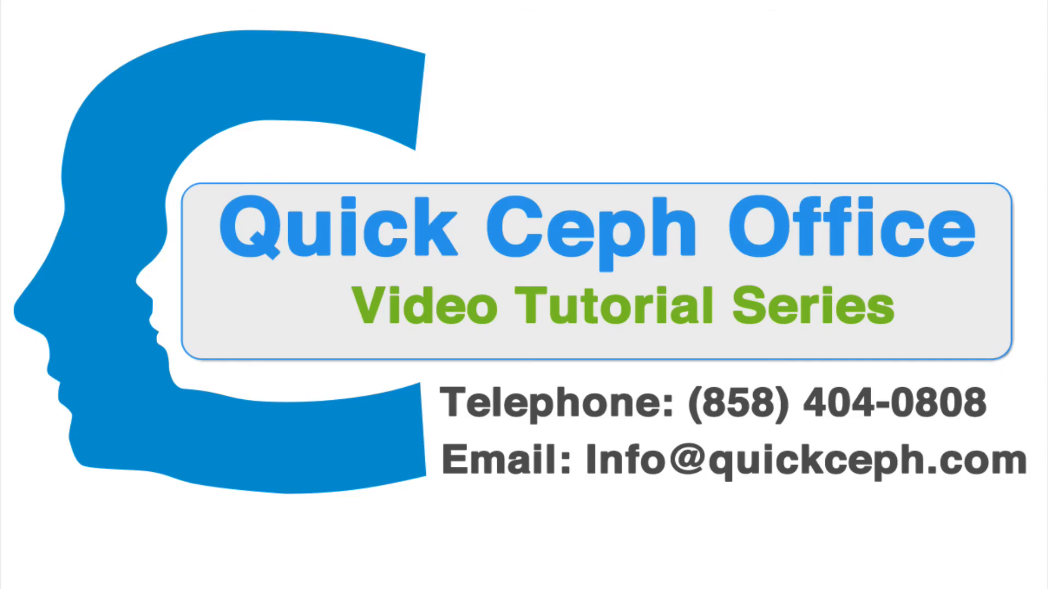